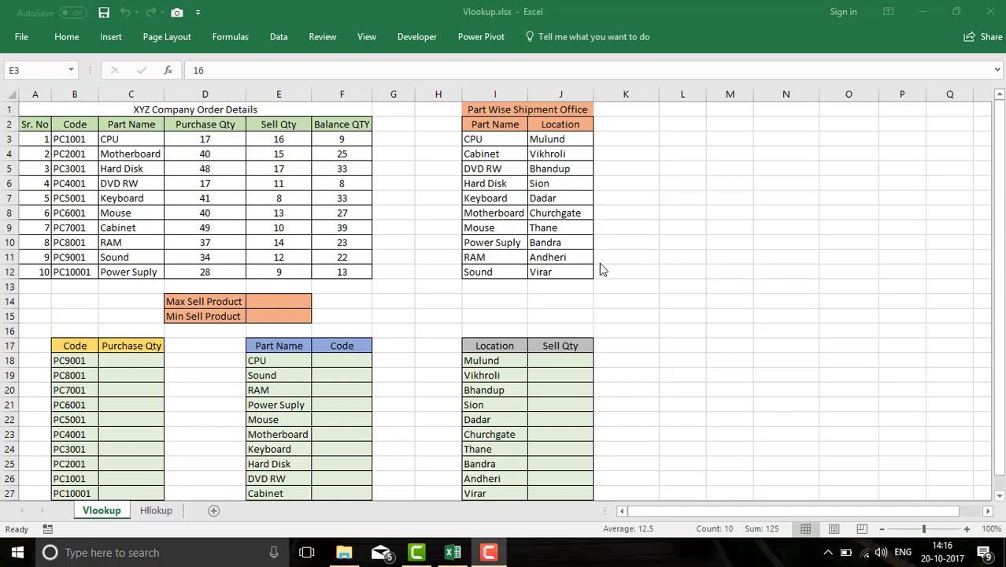
Select the XYZ Company order details table, A1:F12, on the Vlookup sheet.
{"action": "left_click_drag", "start_coordinate": [47, 110], "coordinate": [204, 266]}
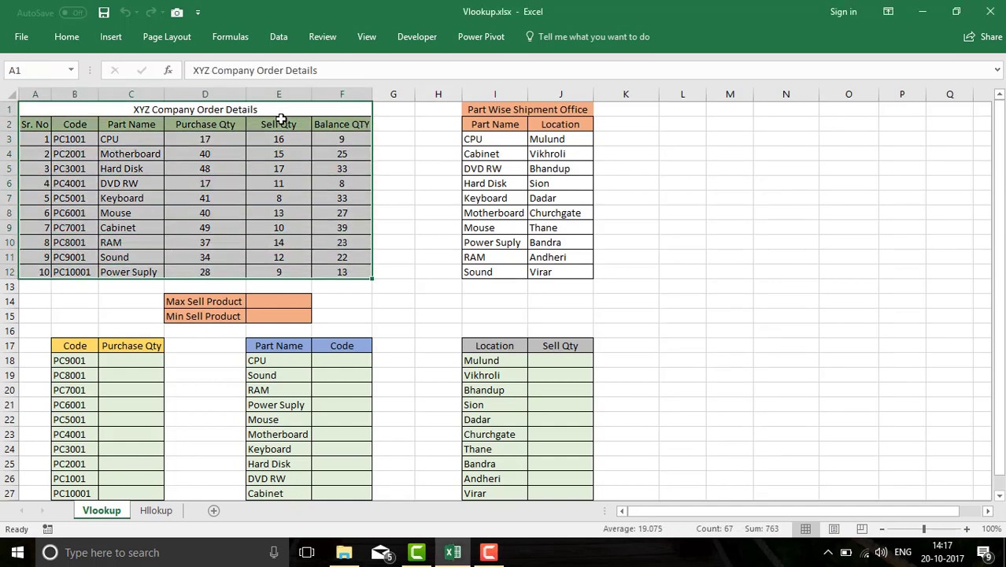
{"action": "left_click", "coordinate": [80, 128]}
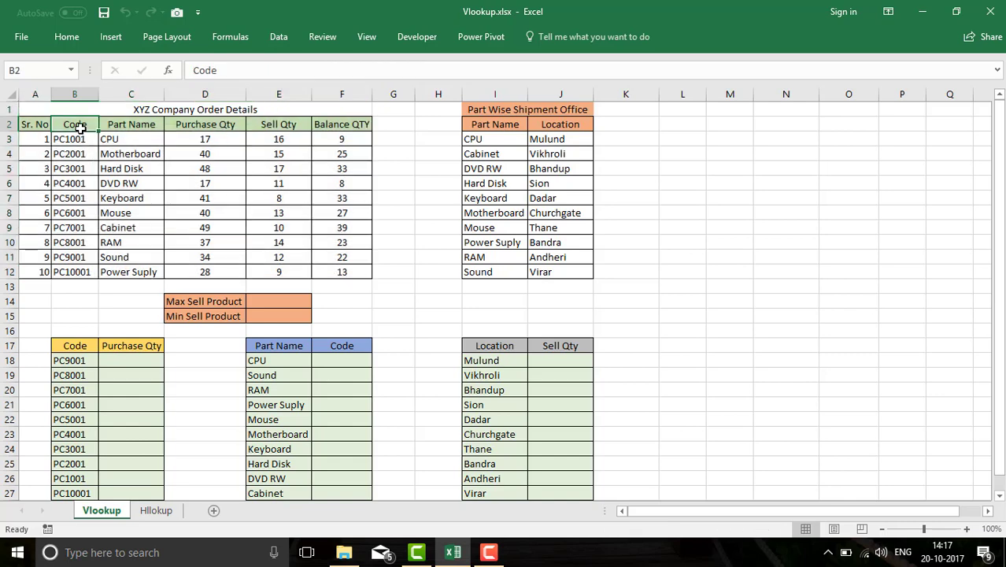
{"action": "left_click_drag", "start_coordinate": [80, 129], "coordinate": [87, 271]}
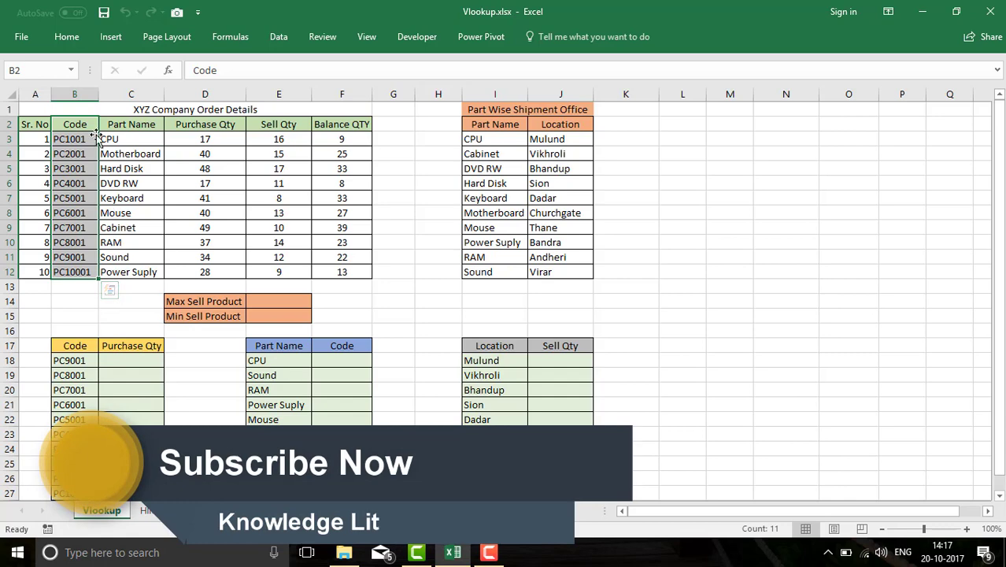
{"action": "left_click_drag", "start_coordinate": [131, 126], "coordinate": [131, 272]}
{"action": "left_click_drag", "start_coordinate": [205, 126], "coordinate": [220, 260]}
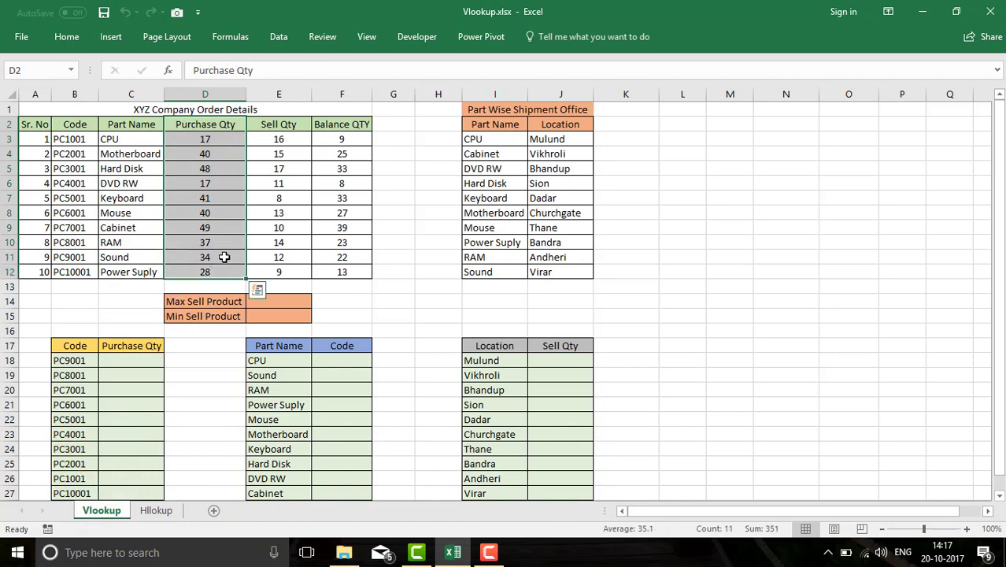
{"action": "left_click_drag", "start_coordinate": [278, 126], "coordinate": [271, 272]}
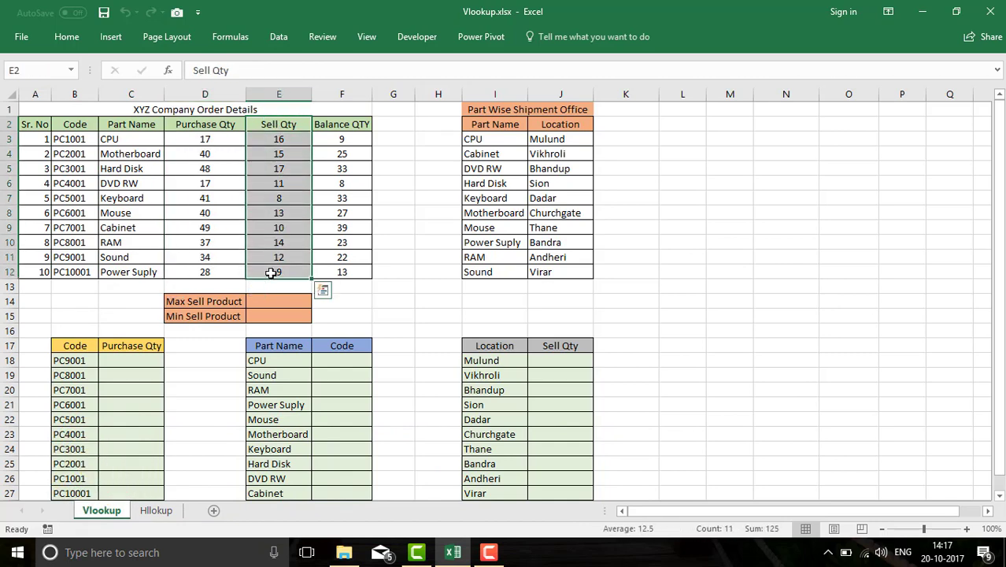
{"action": "left_click_drag", "start_coordinate": [342, 125], "coordinate": [346, 271]}
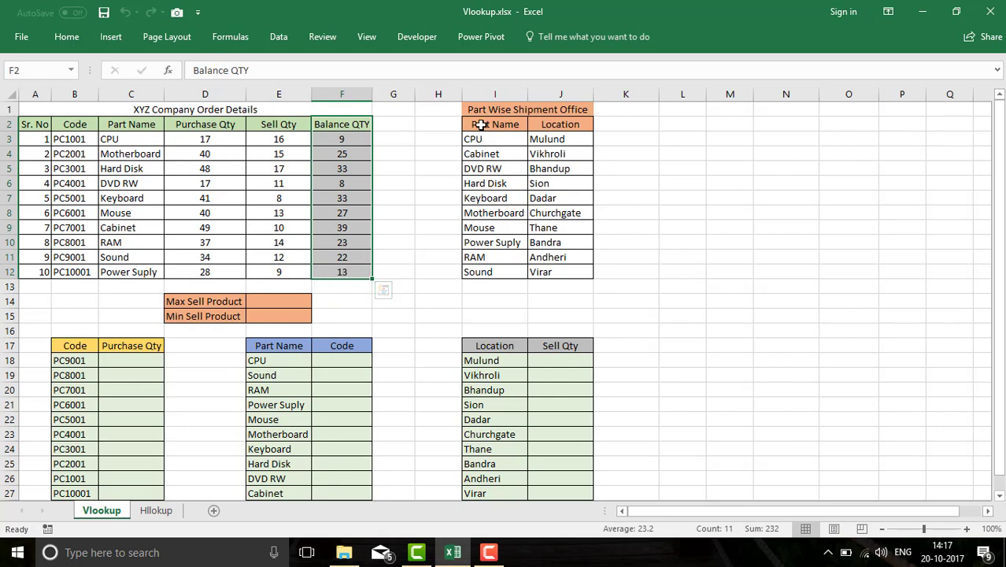
{"action": "mouse_move", "coordinate": [475, 124]}
{"action": "left_mouse_down"}
{"action": "mouse_move", "coordinate": [557, 154]}
{"action": "mouse_move", "coordinate": [566, 268]}
{"action": "left_mouse_up"}
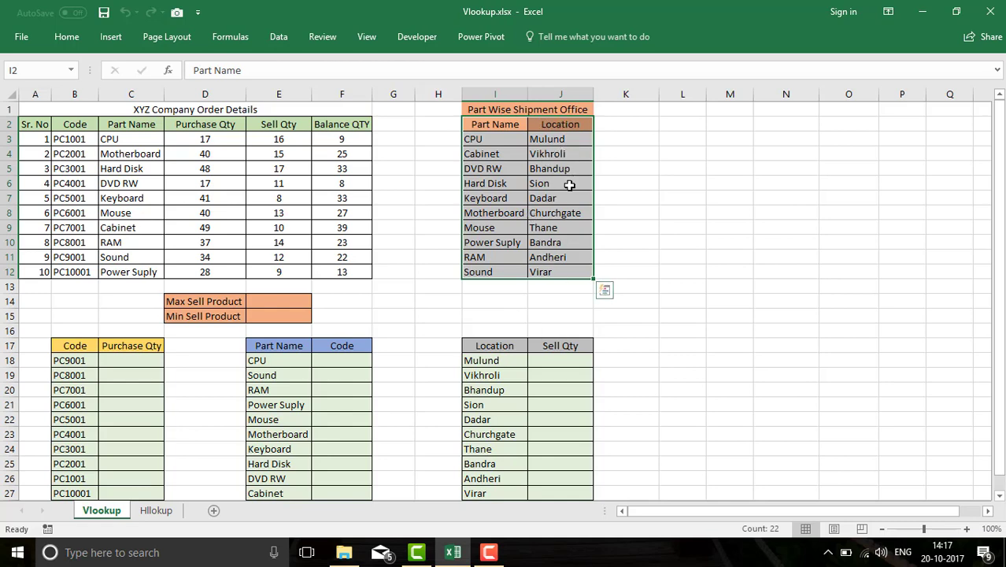
{"action": "left_click", "coordinate": [374, 304]}
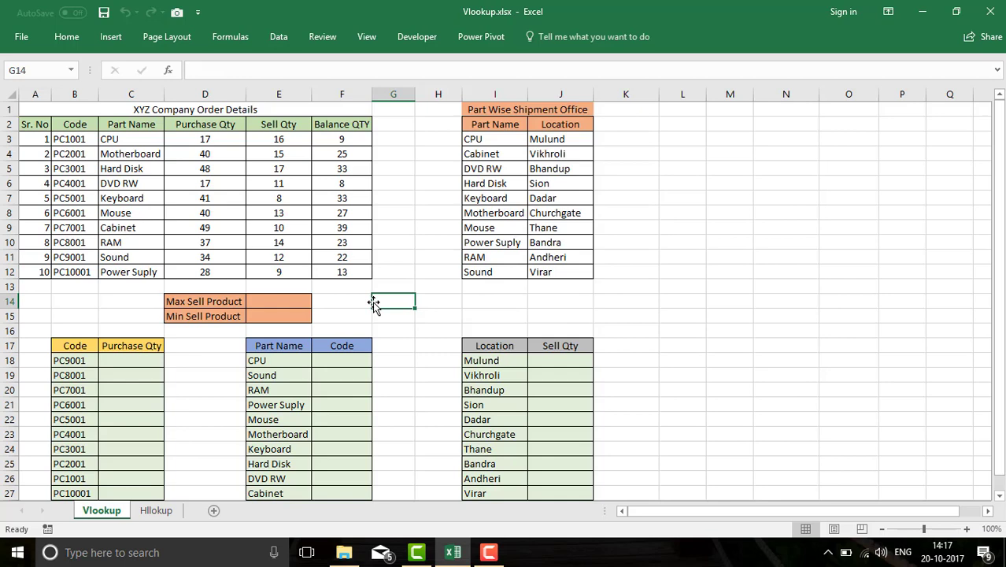
{"action": "left_click", "coordinate": [123, 358]}
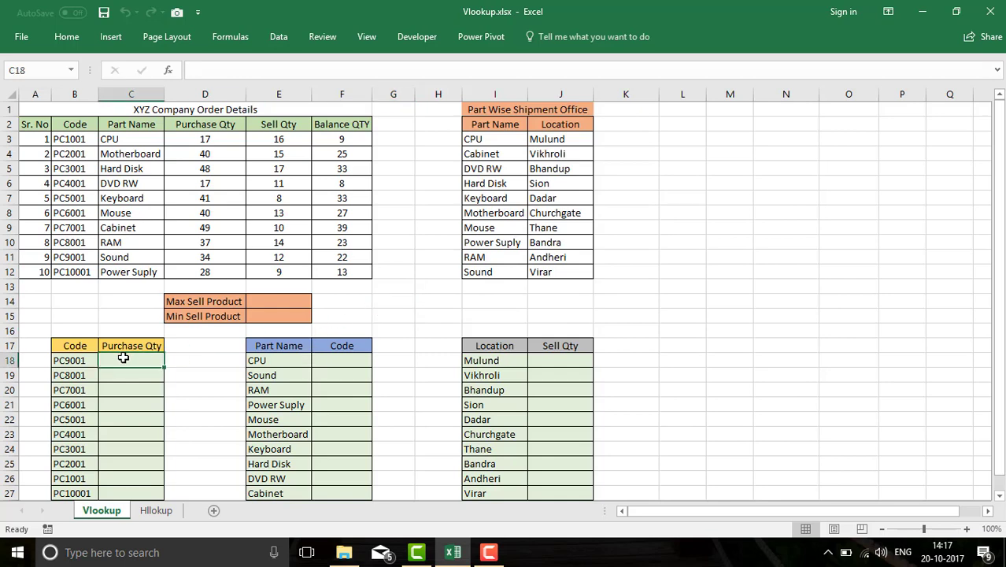
Start a VLOOKUP in C18 with lookup value B18 and table range B2:D12.
{"action": "type", "text": "="}
{"action": "type", "text": "v"}
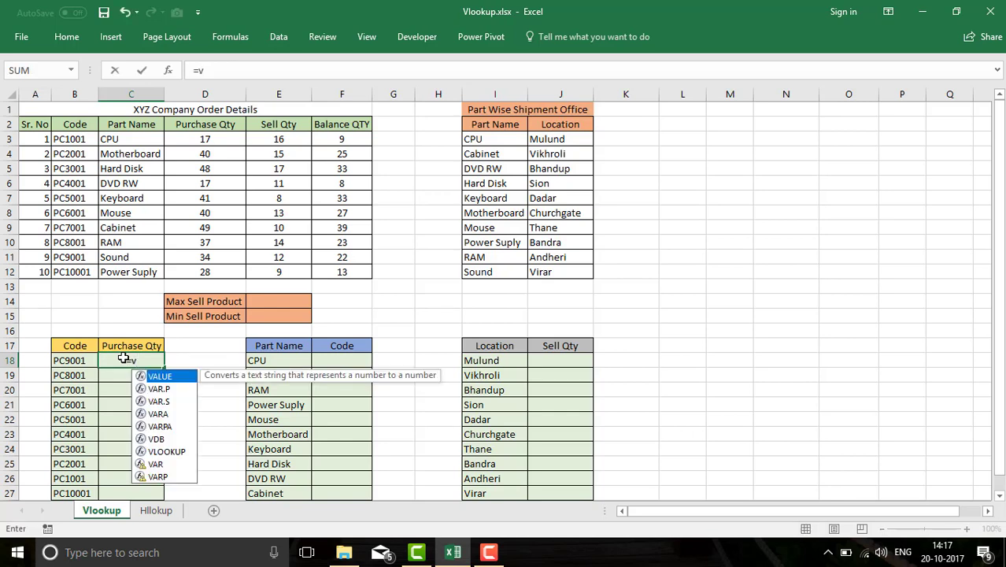
{"action": "type", "text": "lo"}
{"action": "key", "text": "Tab"}
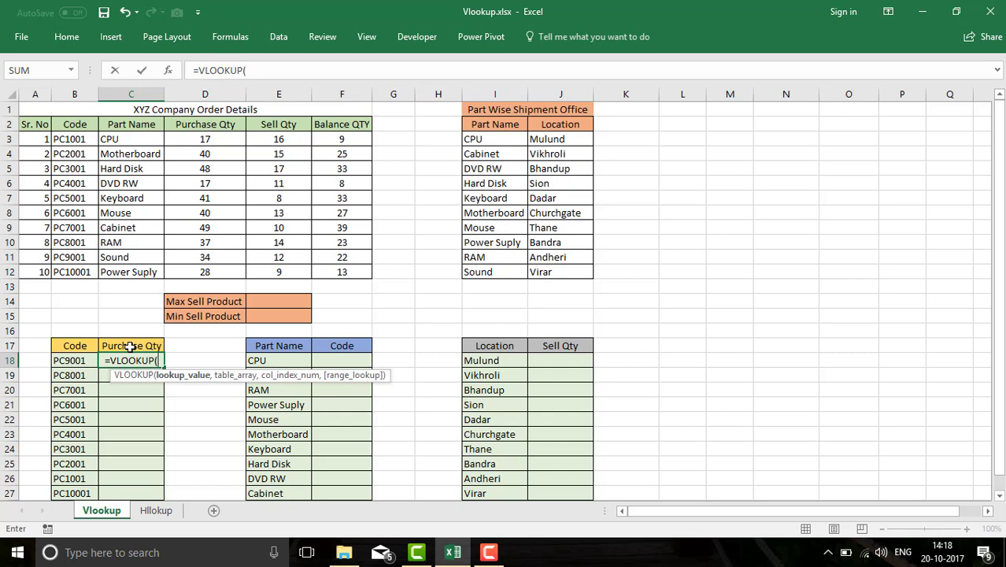
{"action": "left_click", "coordinate": [67, 360]}
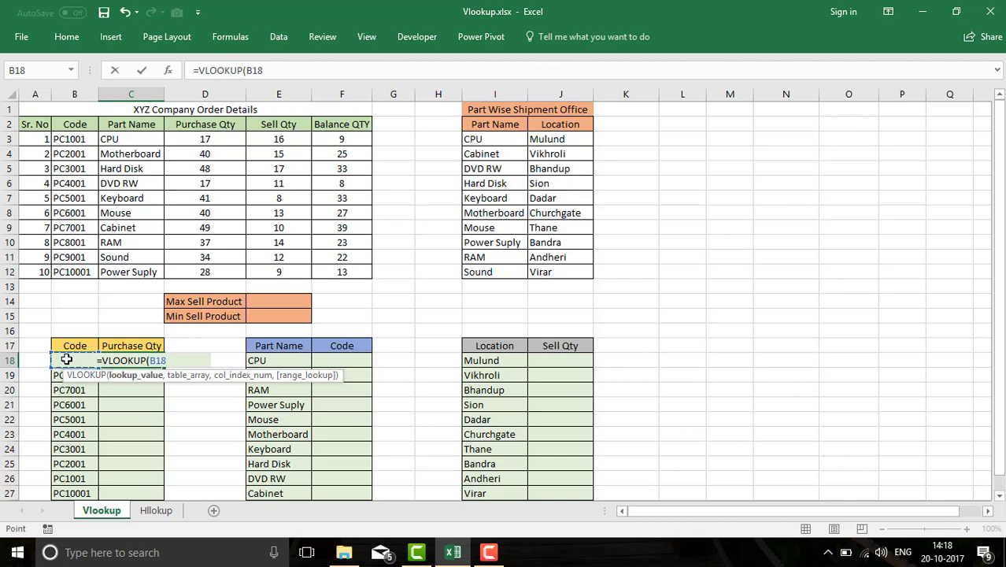
{"action": "type", "text": ","}
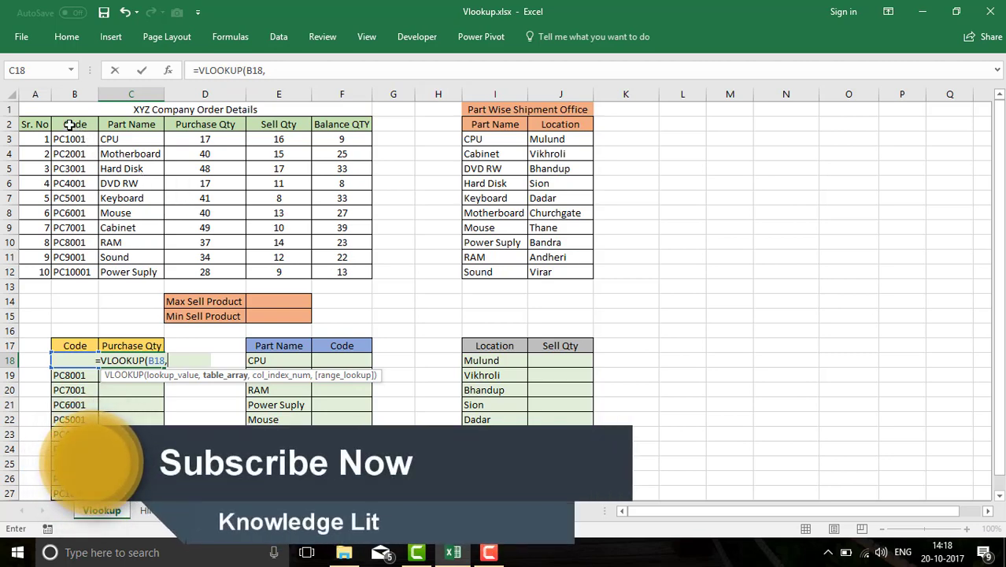
{"action": "mouse_move", "coordinate": [70, 124]}
{"action": "left_mouse_down"}
{"action": "mouse_move", "coordinate": [114, 271]}
{"action": "mouse_move", "coordinate": [185, 273]}
{"action": "left_mouse_up"}
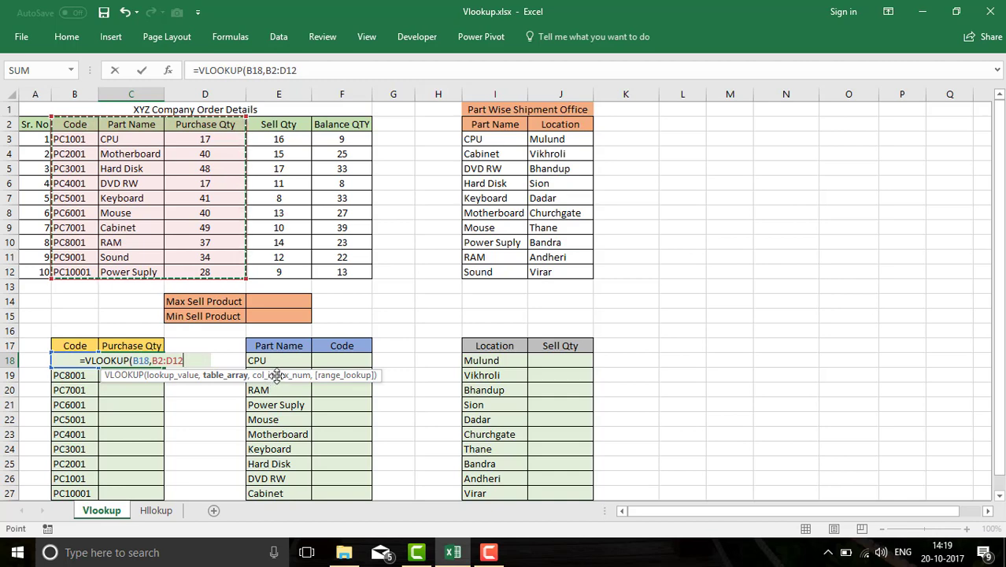
Finish C18 as =VLOOKUP(B18,B2:D12,3,FALSE), returning 34 for PC9001.
{"action": "left_click", "coordinate": [314, 73]}
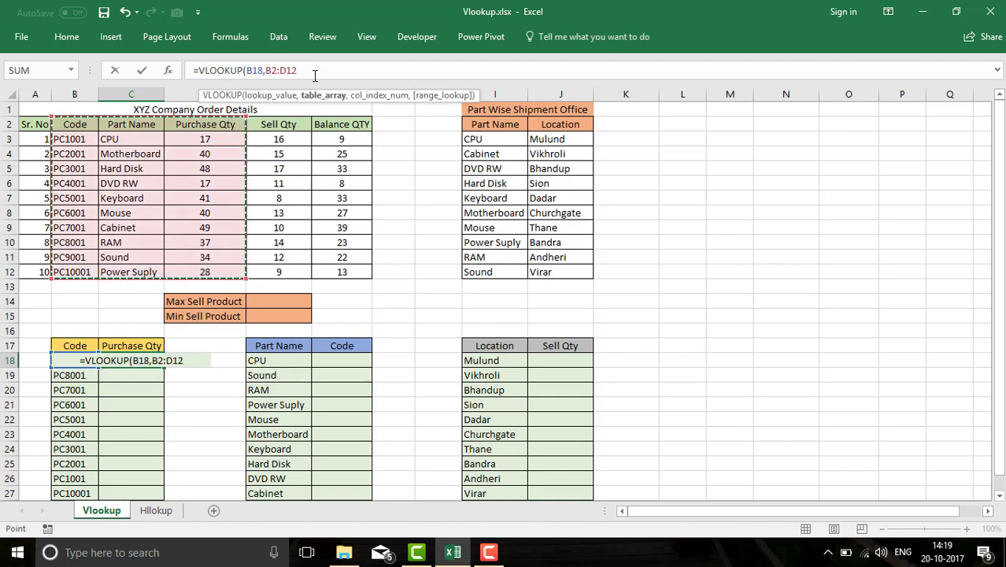
{"action": "type", "text": ","}
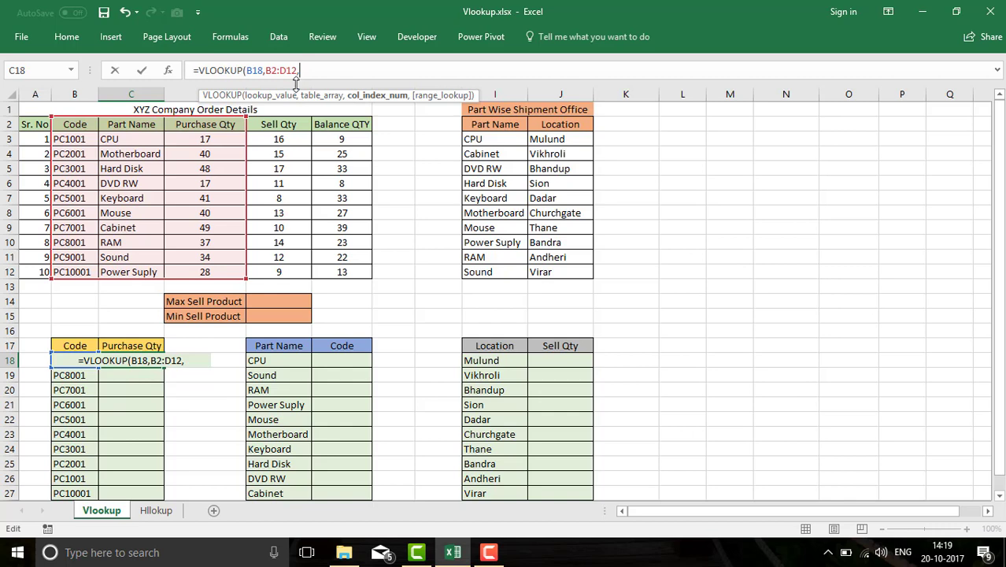
{"action": "type", "text": "3"}
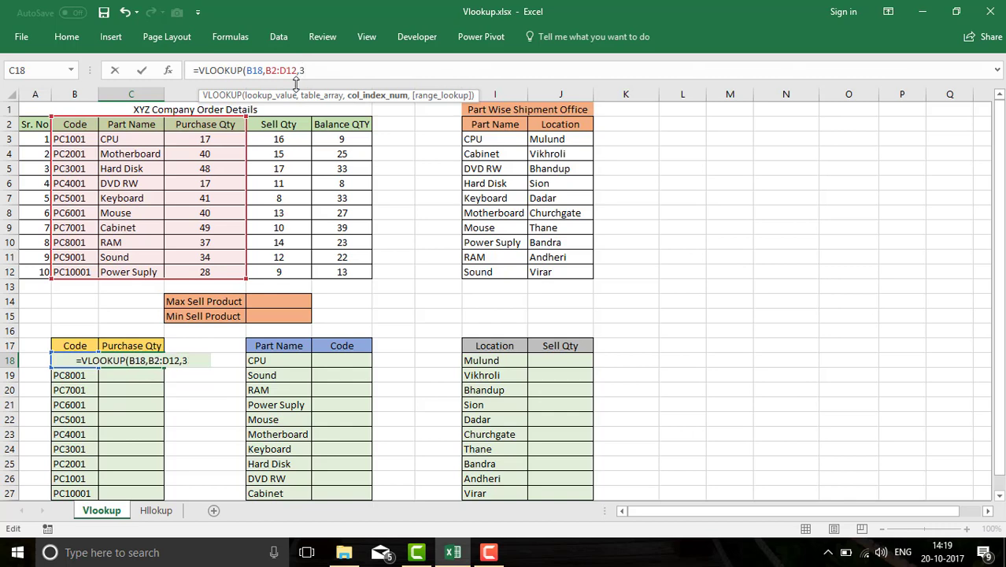
{"action": "type", "text": ","}
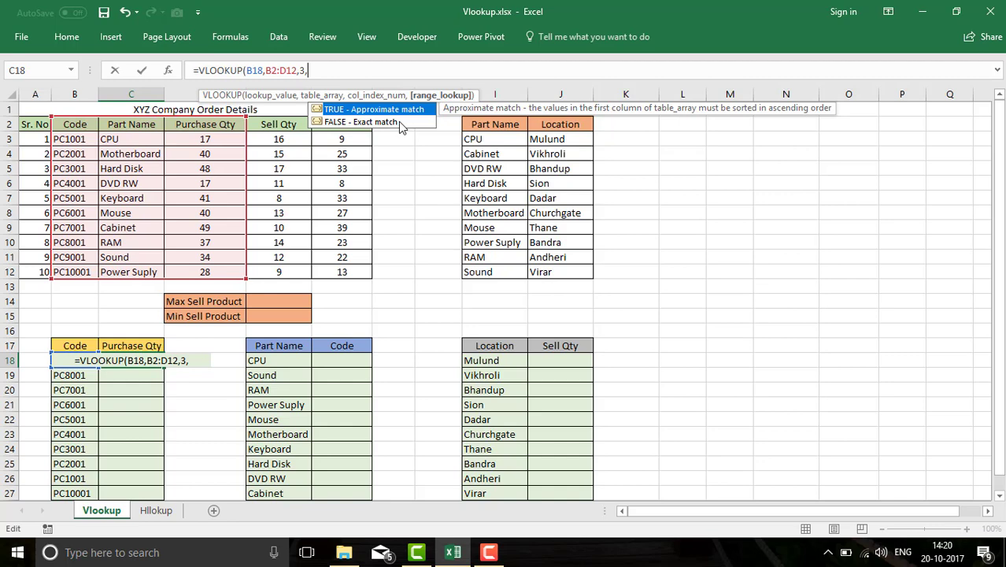
{"action": "type", "text": "f"}
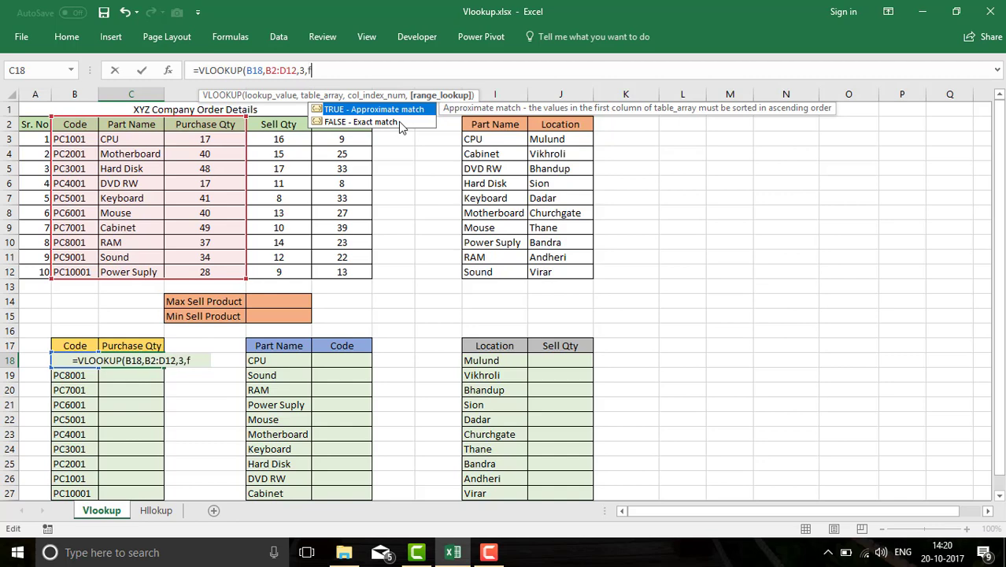
{"action": "double_click", "coordinate": [397, 122]}
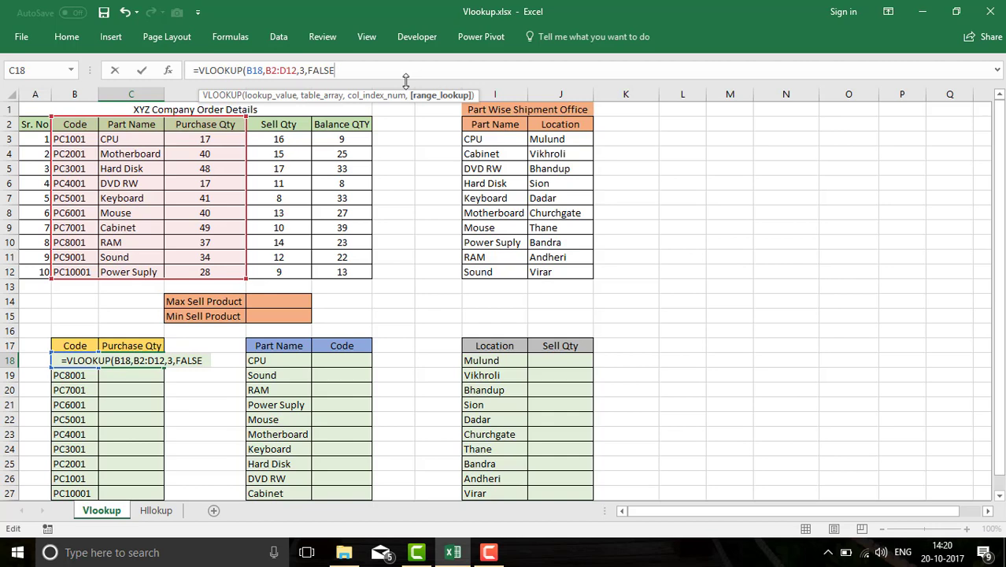
{"action": "type", "text": ")"}
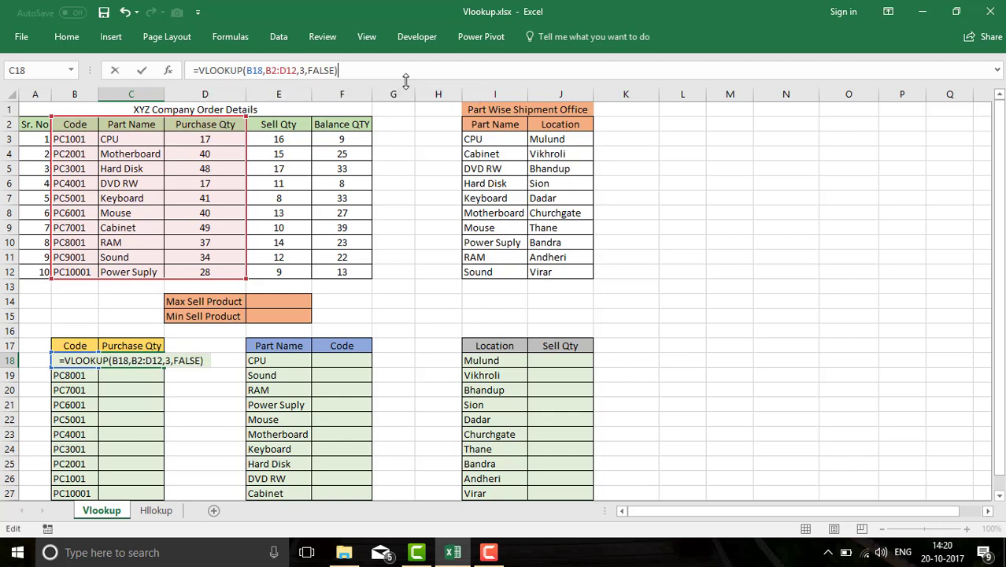
{"action": "key", "text": "Return"}
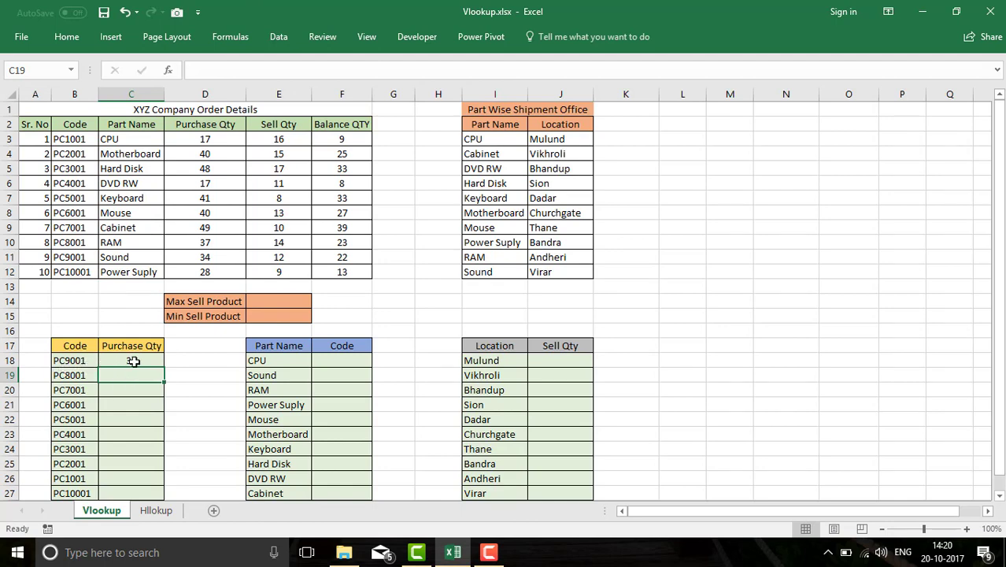
{"action": "left_click", "coordinate": [131, 361]}
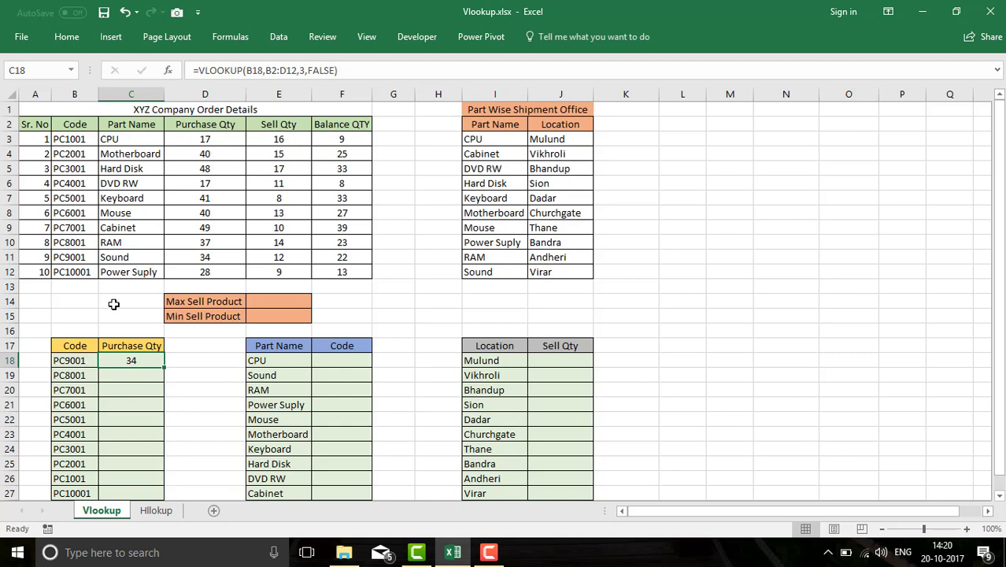
{"action": "left_click", "coordinate": [81, 258]}
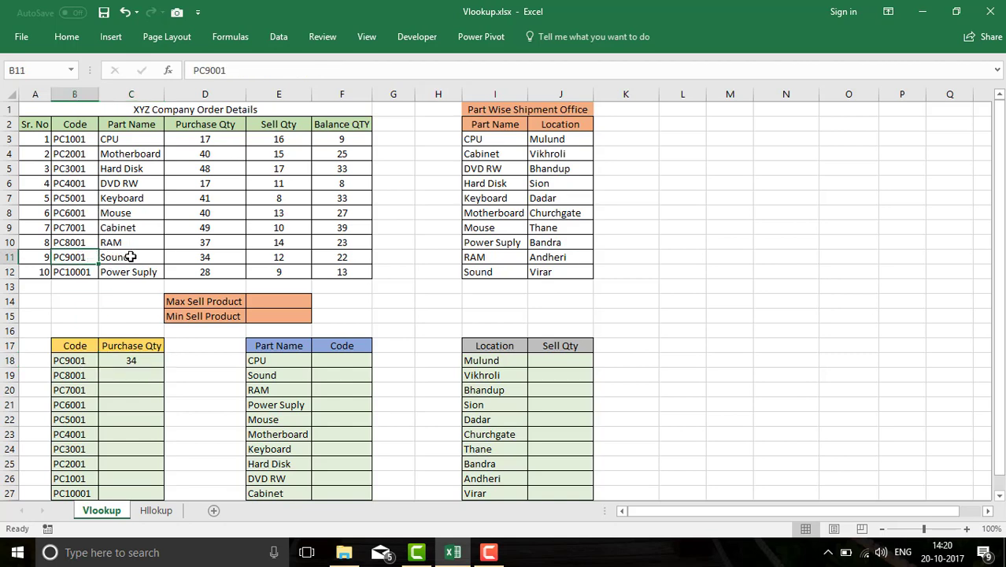
{"action": "left_click", "coordinate": [182, 254]}
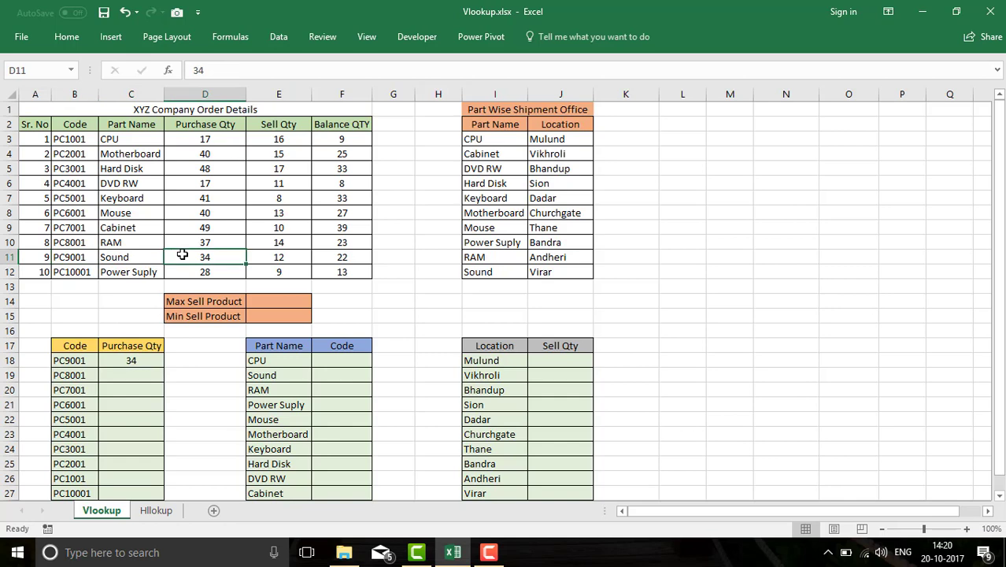
{"action": "left_click", "coordinate": [125, 353]}
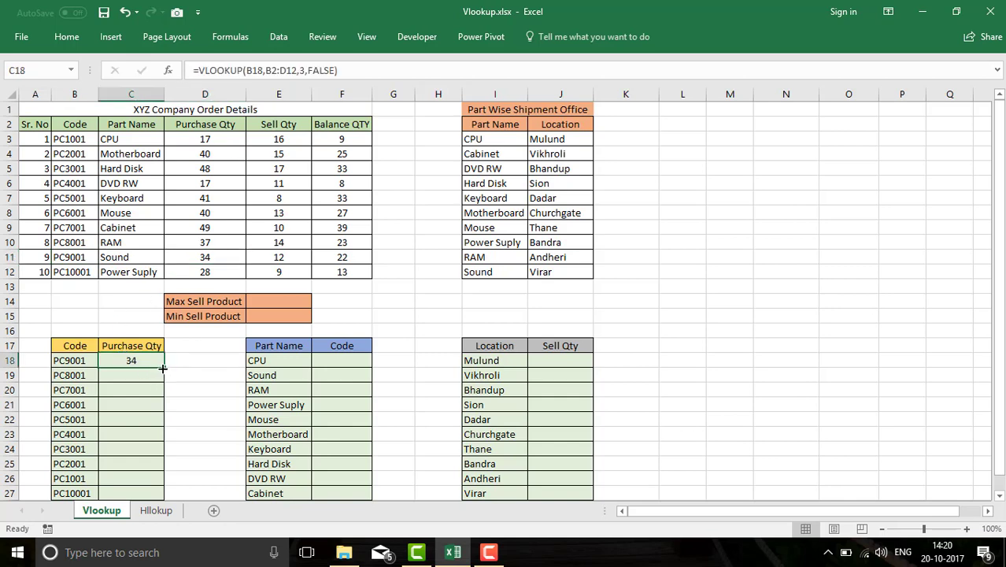
{"action": "left_click_drag", "start_coordinate": [162, 368], "coordinate": [157, 497]}
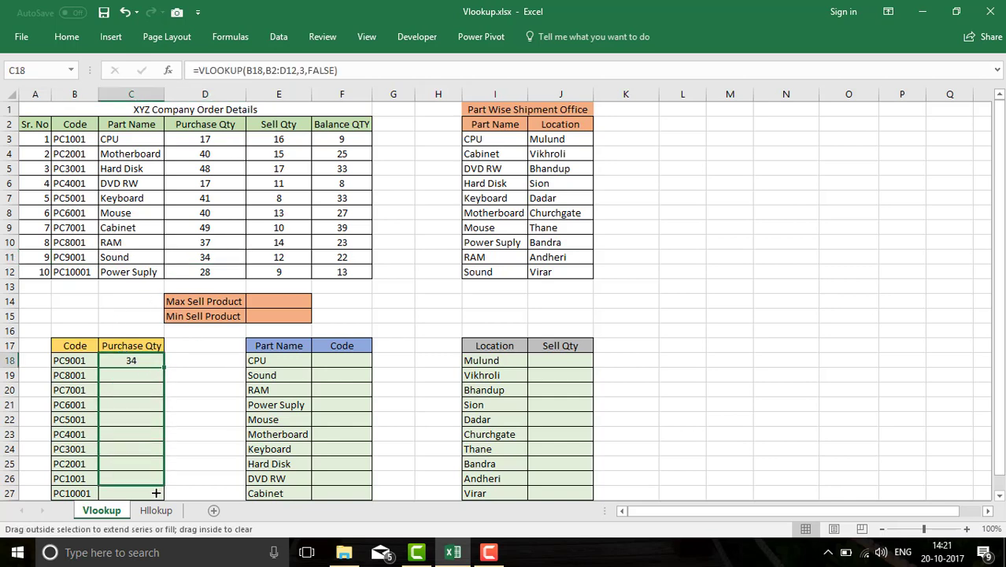
{"action": "scroll", "coordinate": [153, 430], "scroll_direction": "down", "scroll_amount": 2}
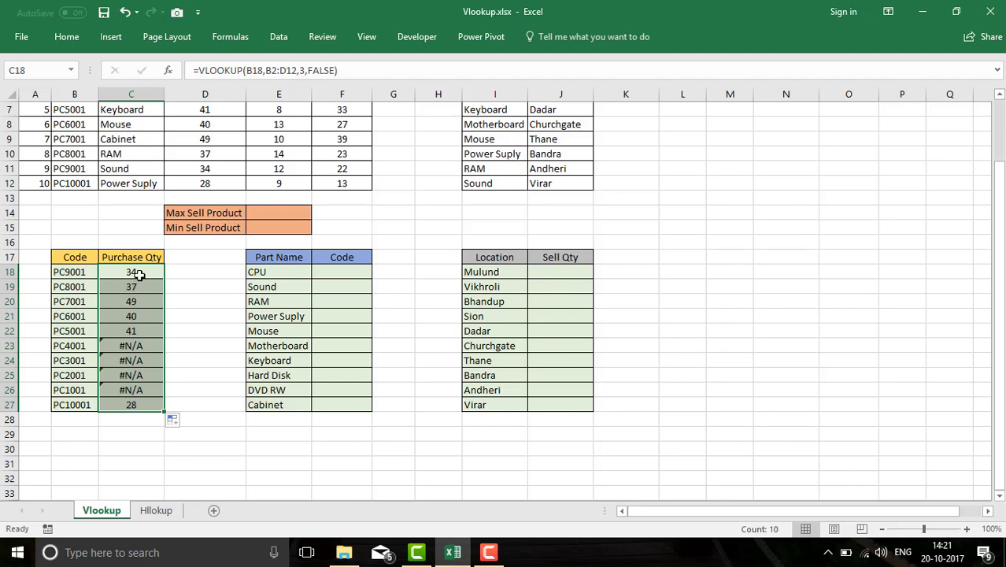
{"action": "left_click_drag", "start_coordinate": [137, 274], "coordinate": [138, 331]}
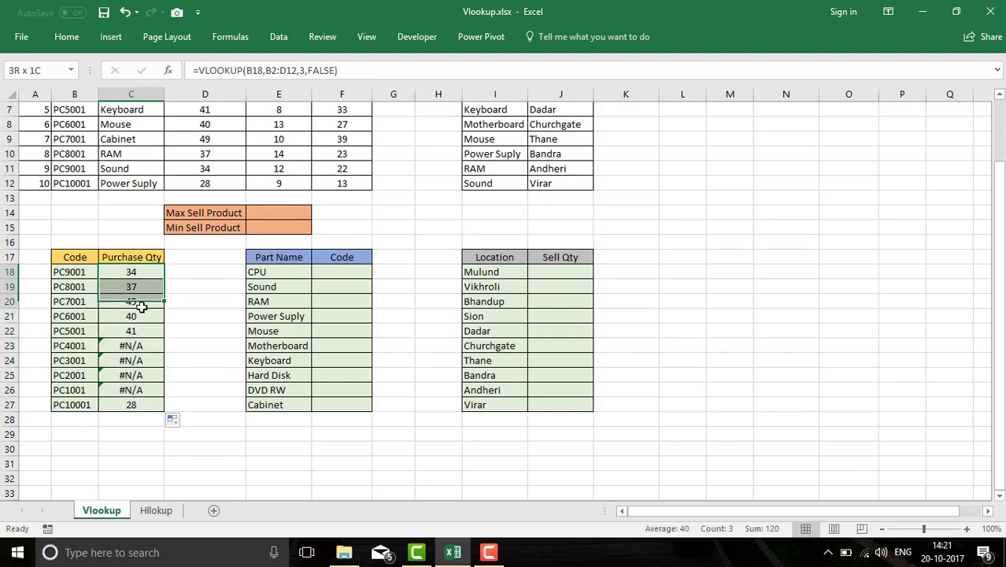
{"action": "left_click", "coordinate": [85, 331]}
{"action": "scroll", "coordinate": [175, 347], "scroll_direction": "up", "scroll_amount": 1}
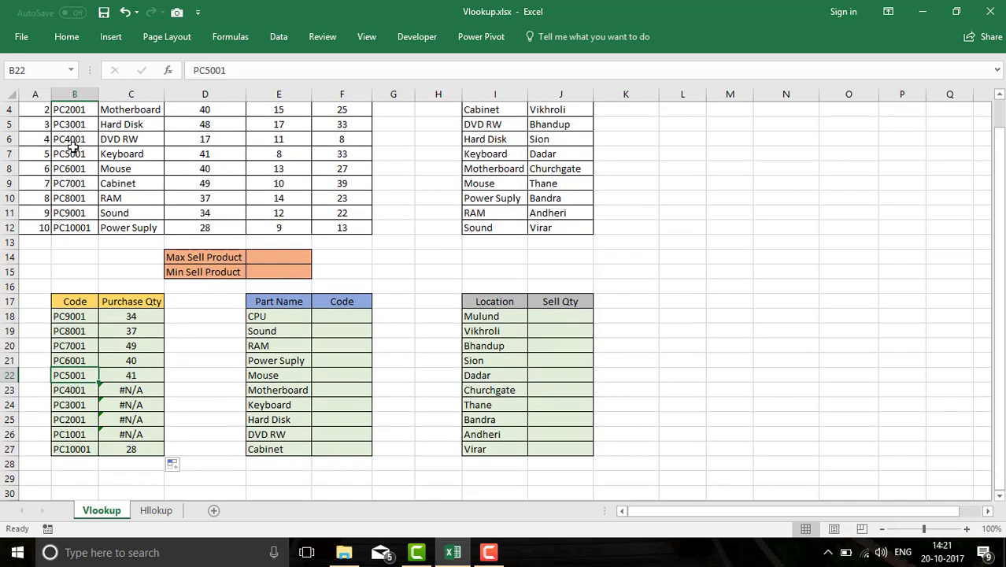
{"action": "left_click", "coordinate": [206, 154]}
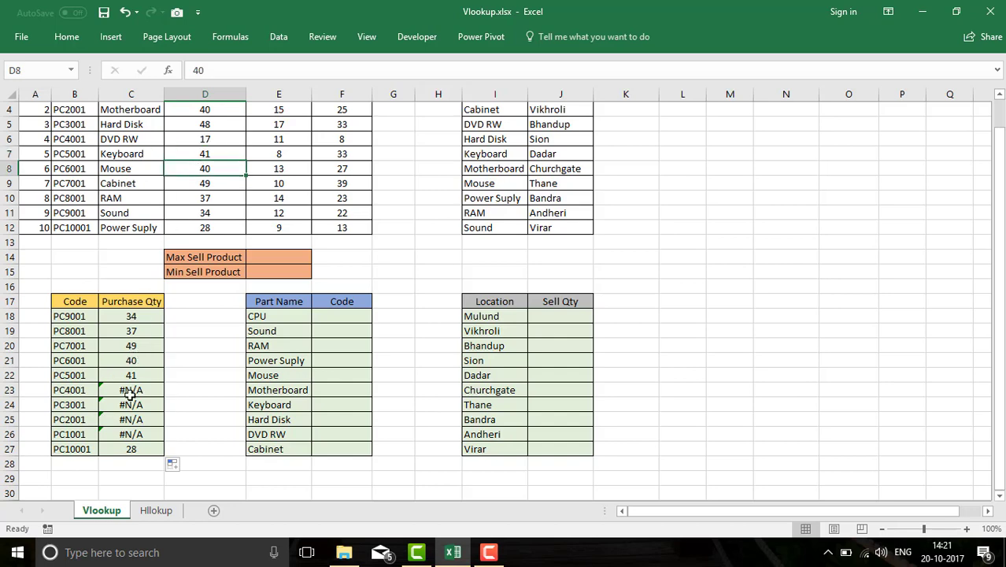
{"action": "left_click", "coordinate": [130, 391]}
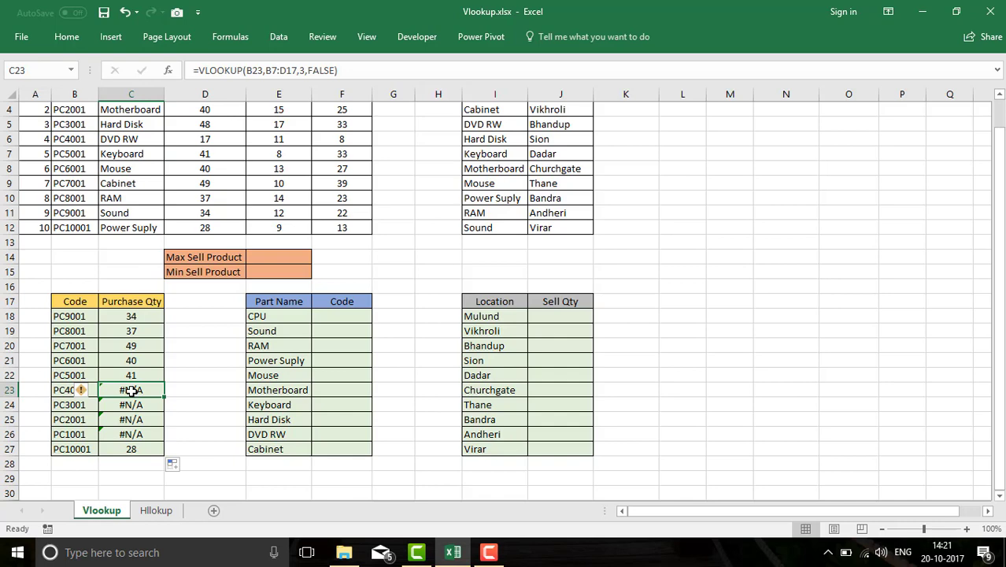
{"action": "key", "text": "XF86MonBrightnessDown"}
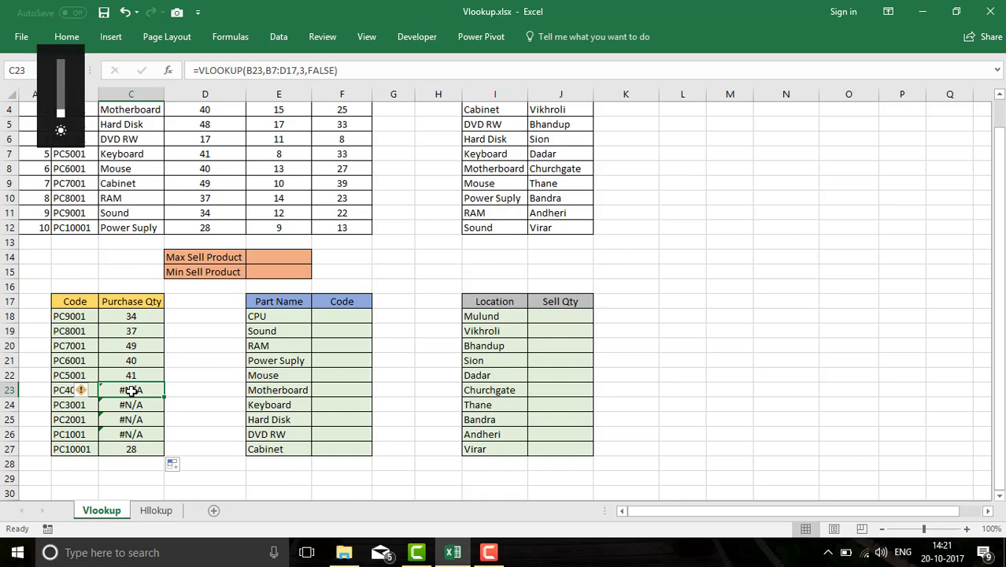
{"action": "double_click", "coordinate": [130, 390]}
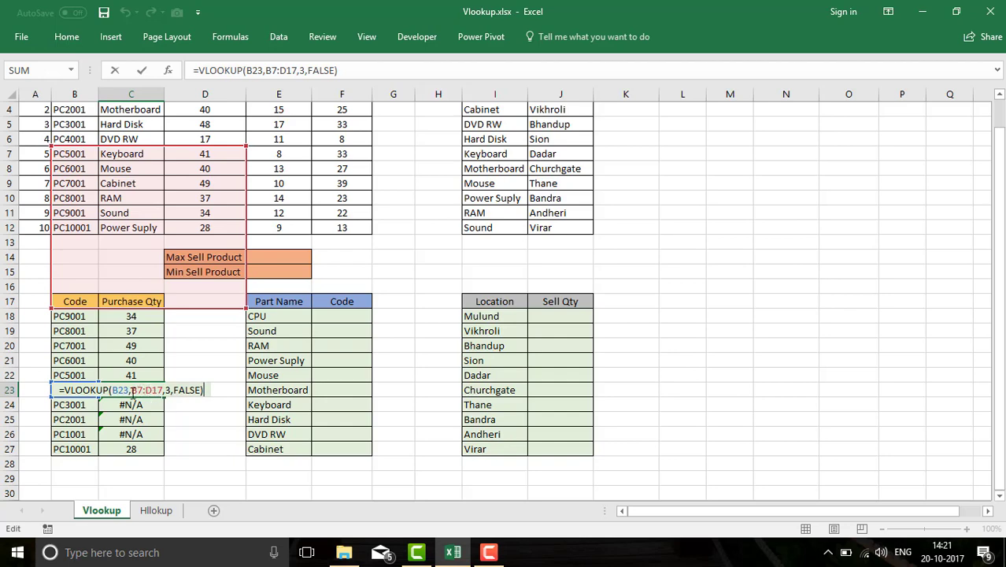
{"action": "left_click_drag", "start_coordinate": [132, 392], "coordinate": [161, 391]}
{"action": "left_click", "coordinate": [132, 391]}
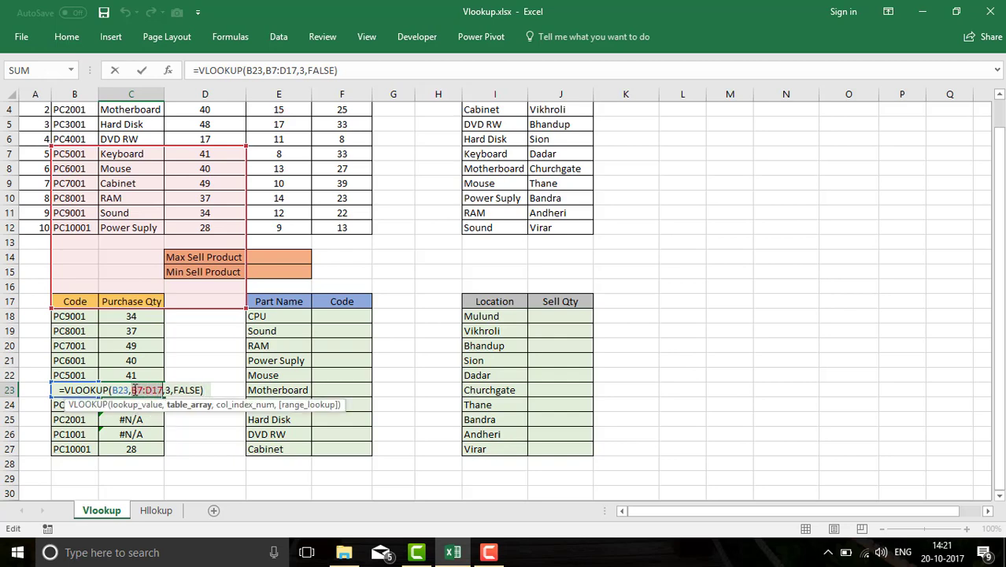
{"action": "left_click_drag", "start_coordinate": [132, 391], "coordinate": [163, 390]}
{"action": "left_click_drag", "start_coordinate": [186, 309], "coordinate": [186, 309]}
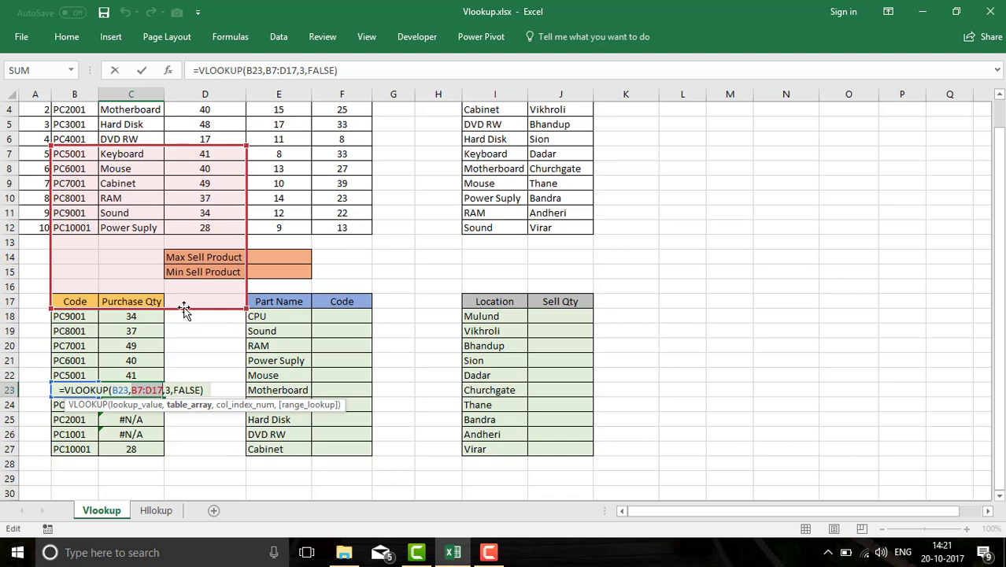
{"action": "scroll", "coordinate": [183, 294], "scroll_direction": "up", "scroll_amount": 1}
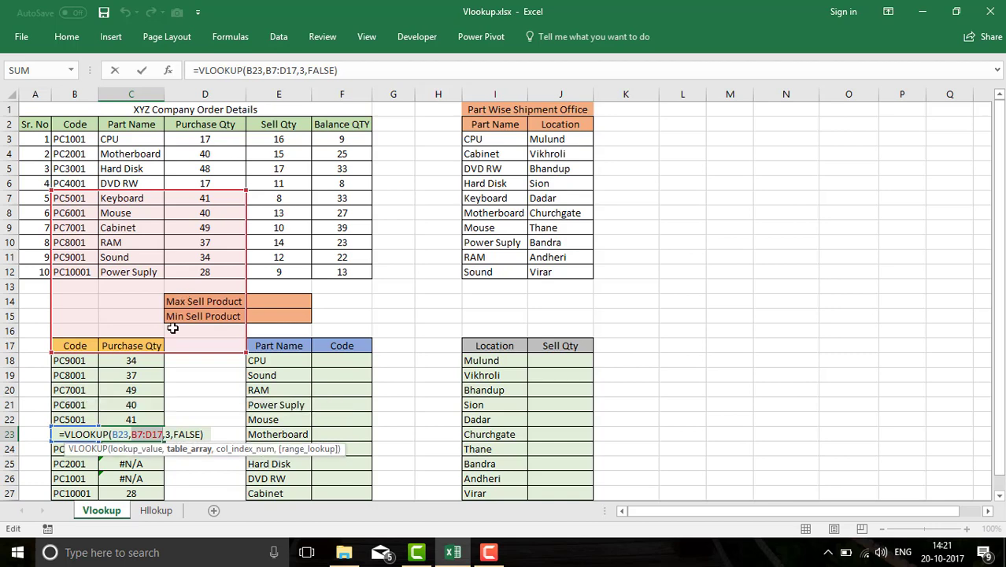
{"action": "key", "text": "Escape"}
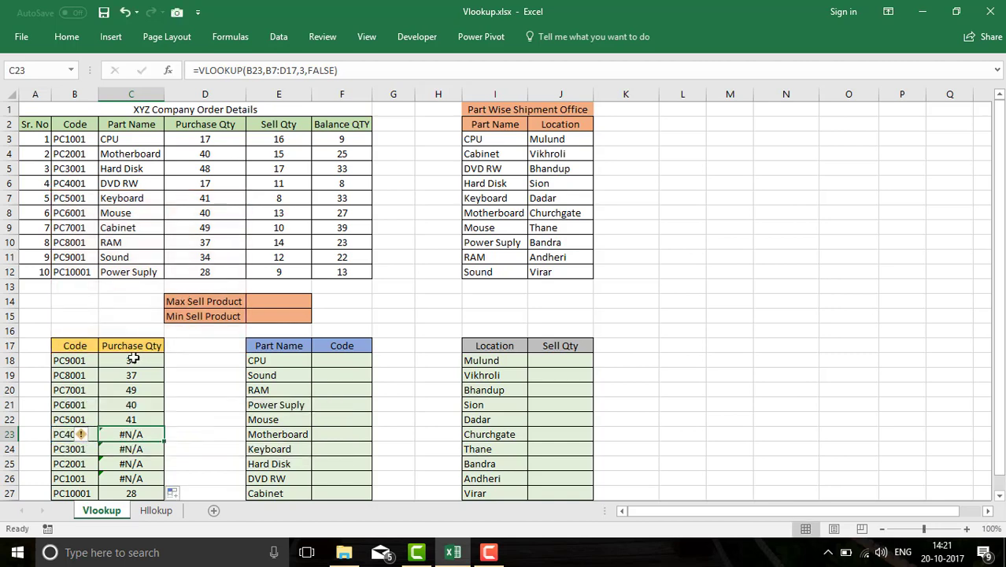
{"action": "left_click", "coordinate": [134, 360]}
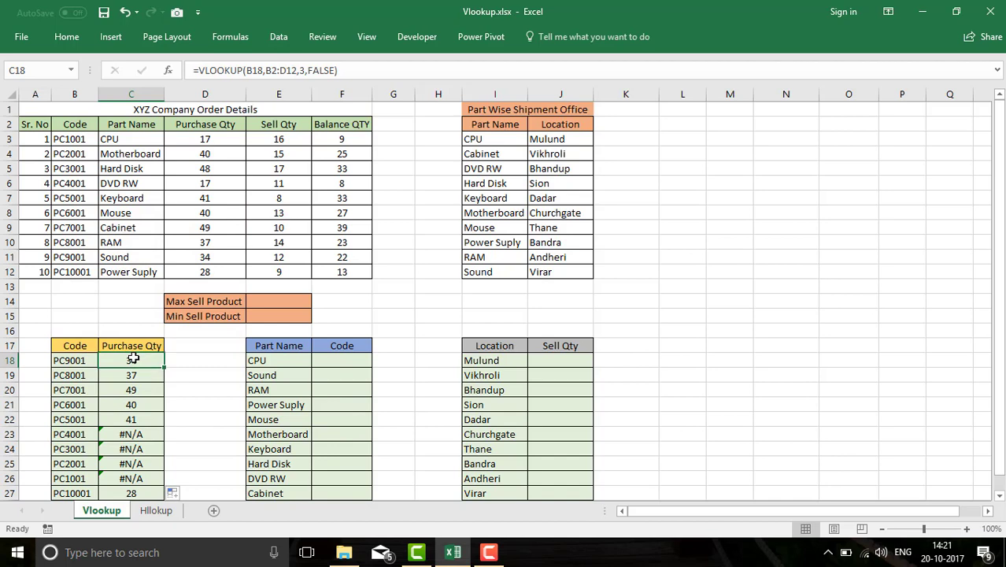
Replace C18's formula with =VLOOKUP(B18,$B$2:$D$12,3,0), using an absolute table range.
{"action": "key", "text": "Delete"}
{"action": "type", "text": "="}
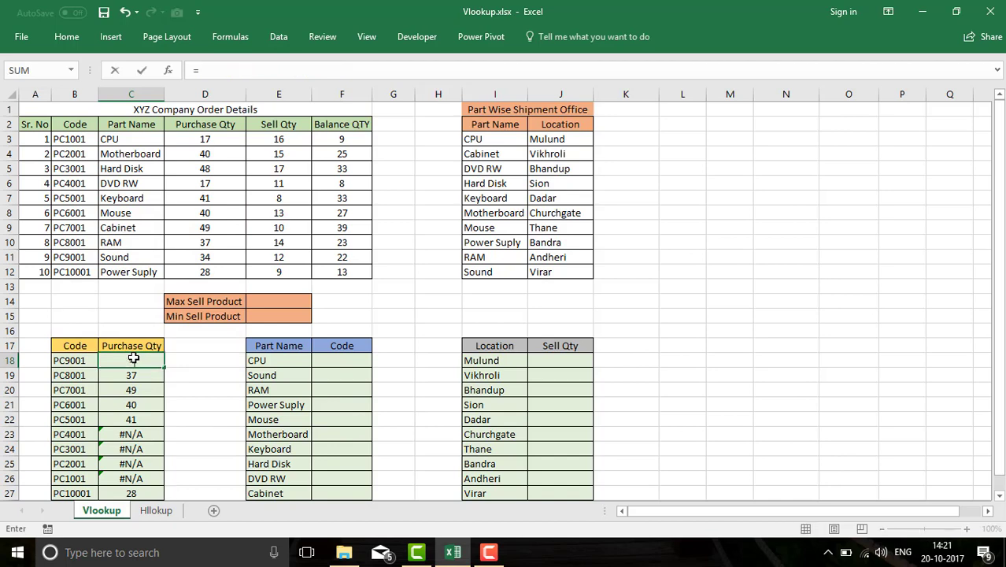
{"action": "type", "text": "vlo"}
{"action": "key", "text": "Tab"}
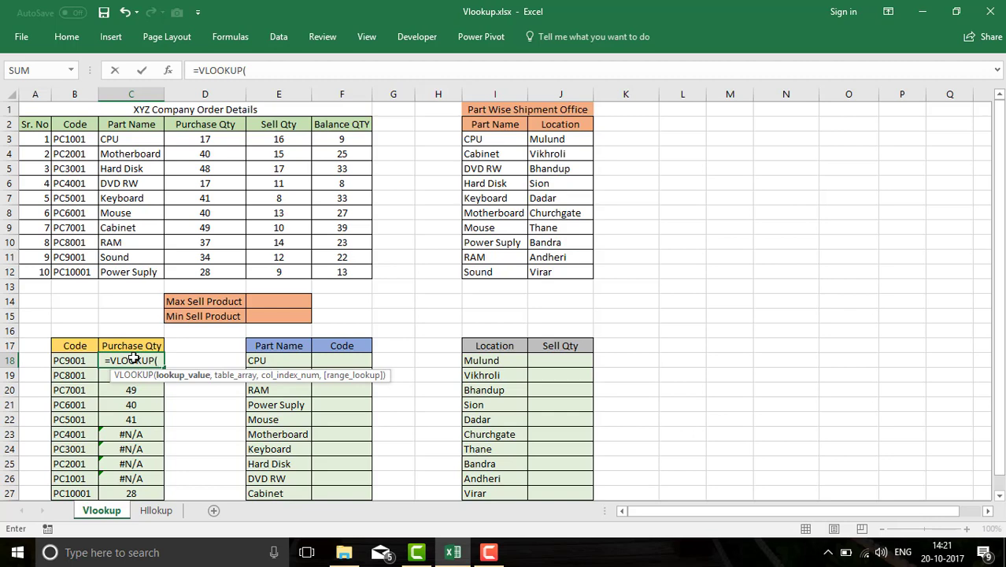
{"action": "left_click", "coordinate": [75, 360]}
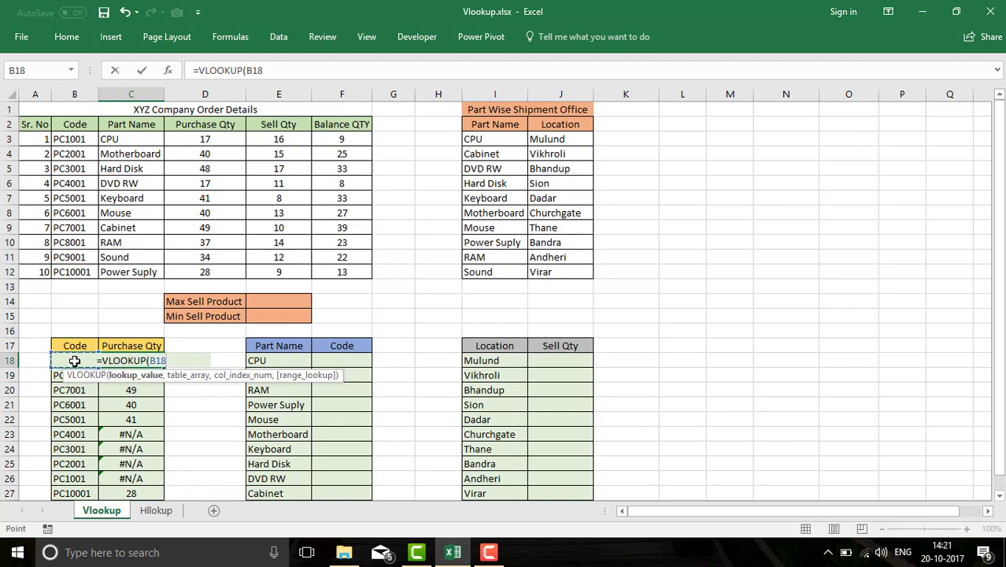
{"action": "type", "text": ","}
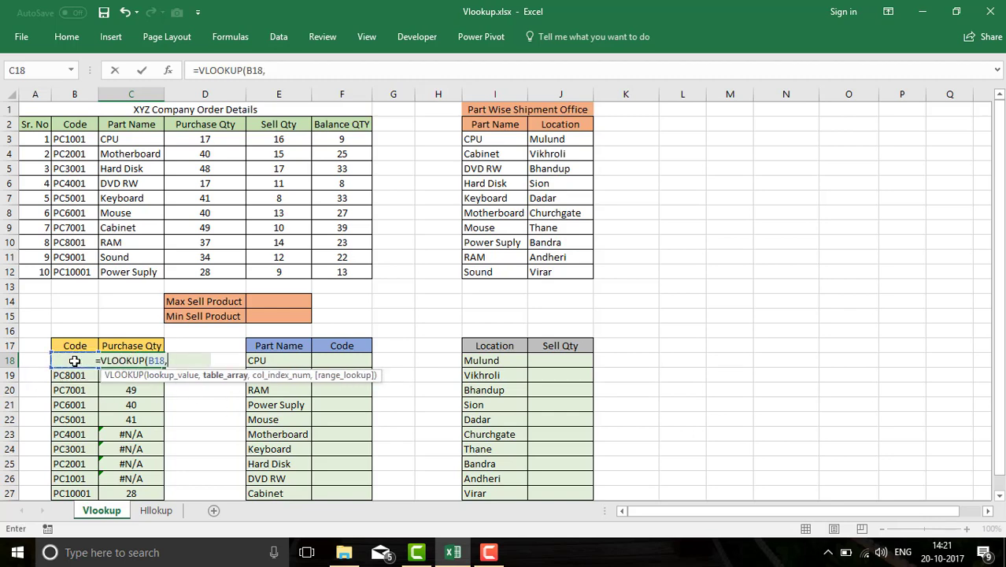
{"action": "left_click_drag", "start_coordinate": [72, 140], "coordinate": [110, 154]}
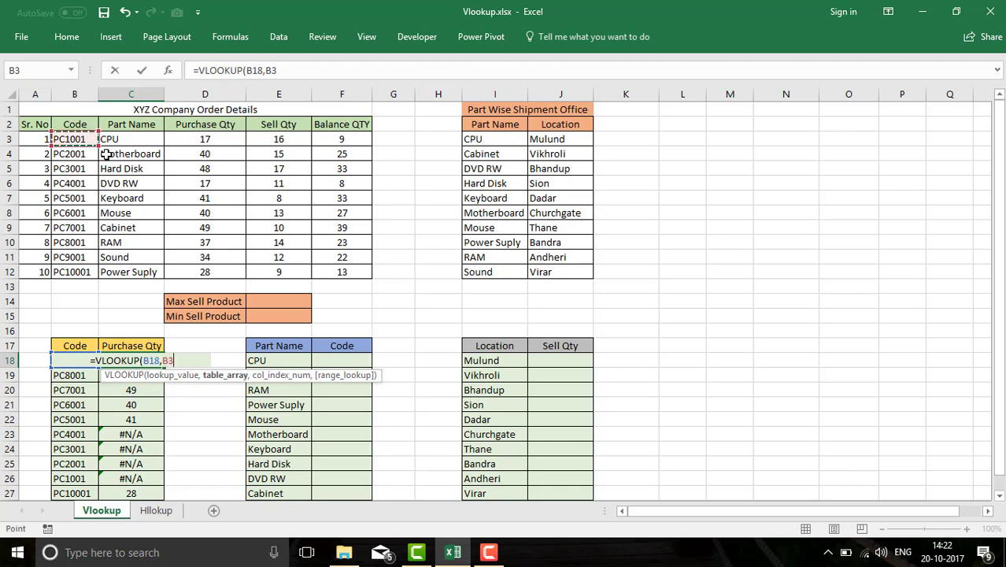
{"action": "mouse_move", "coordinate": [74, 125]}
{"action": "left_mouse_down"}
{"action": "mouse_move", "coordinate": [219, 278]}
{"action": "mouse_move", "coordinate": [223, 271]}
{"action": "left_mouse_up"}
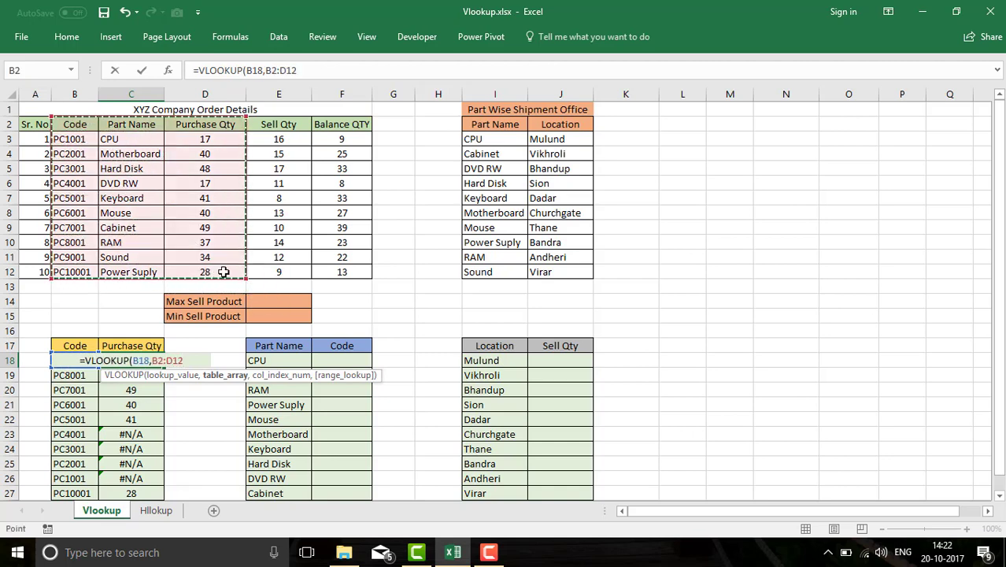
{"action": "key", "text": "F4"}
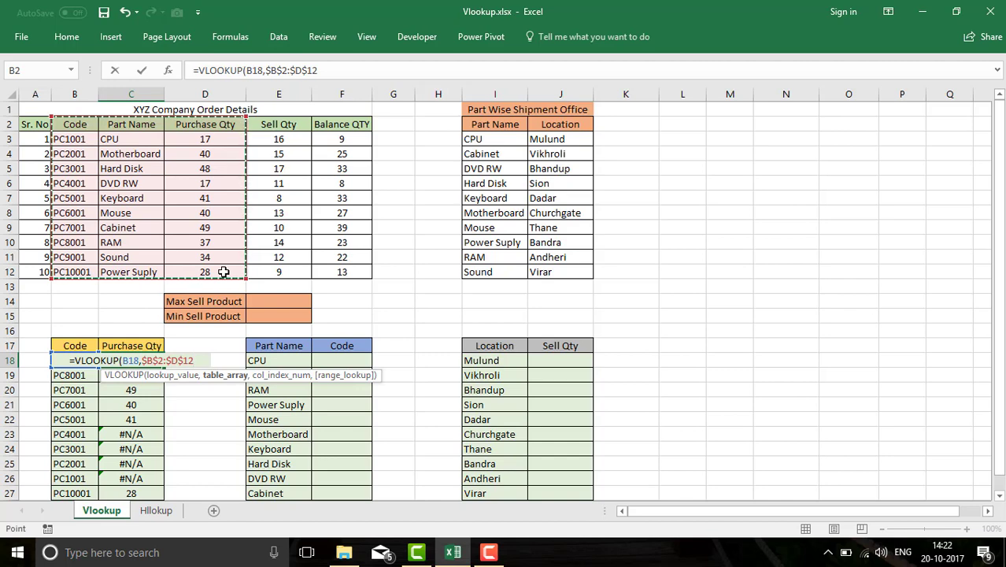
{"action": "type", "text": ","}
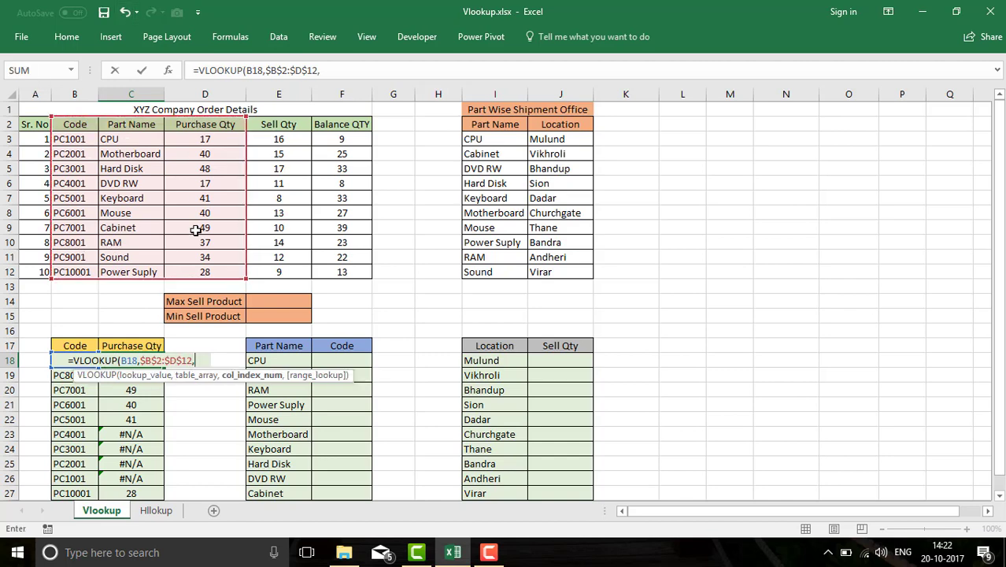
{"action": "type", "text": "3"}
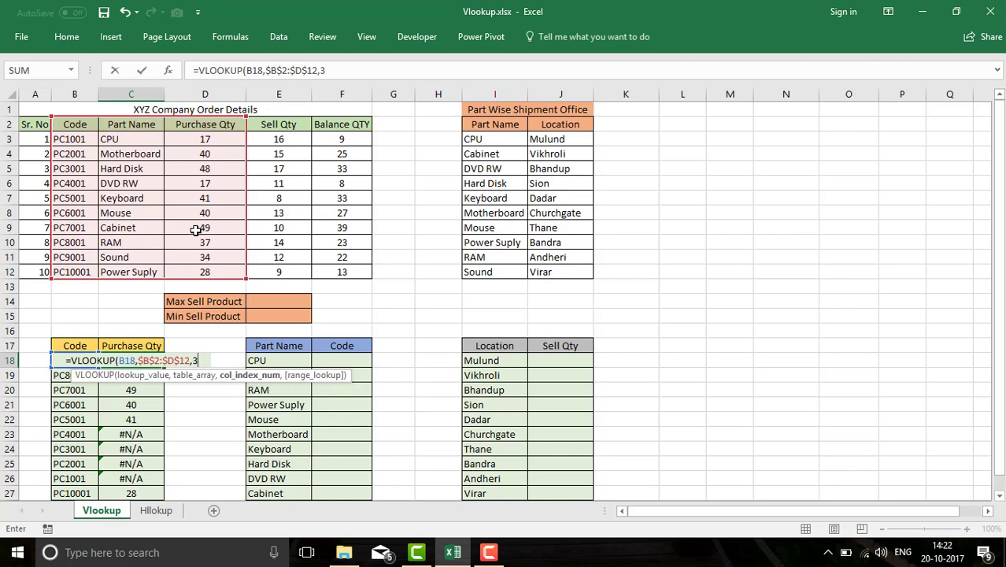
{"action": "type", "text": ",0"}
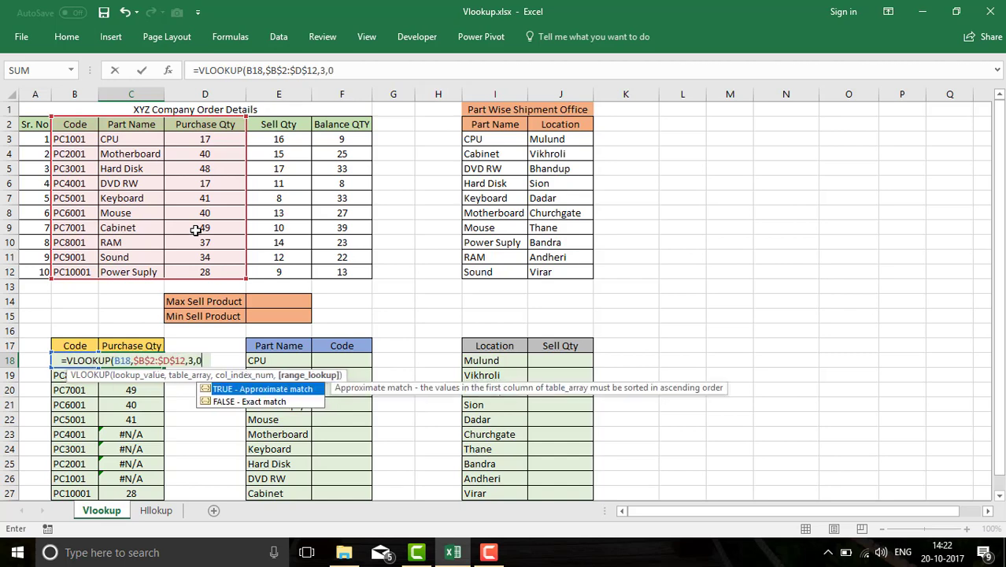
{"action": "type", "text": ")"}
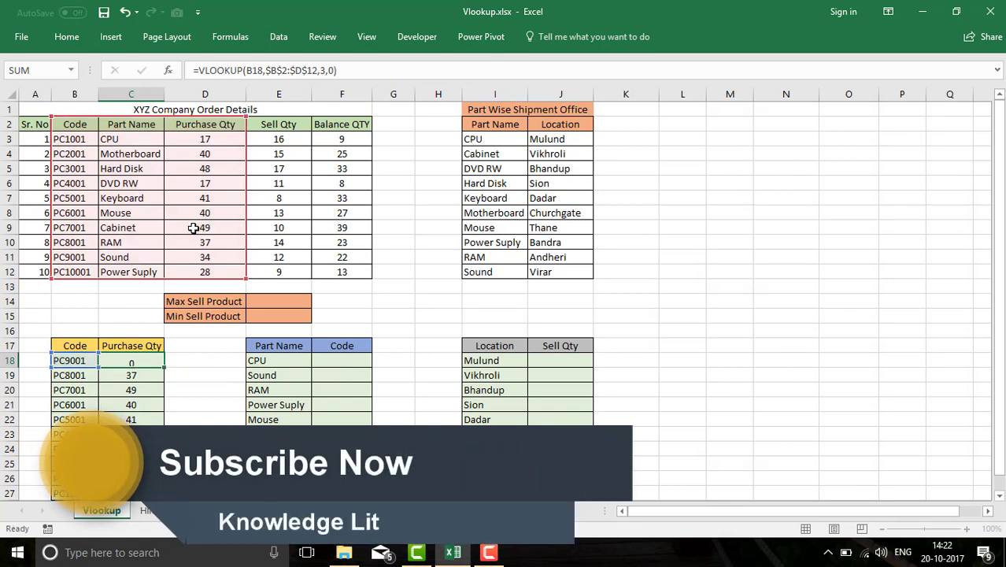
{"action": "key", "text": "Return"}
Fill the C18 lookup down to C27 so all ten codes show quantities.
{"action": "left_click", "coordinate": [121, 363]}
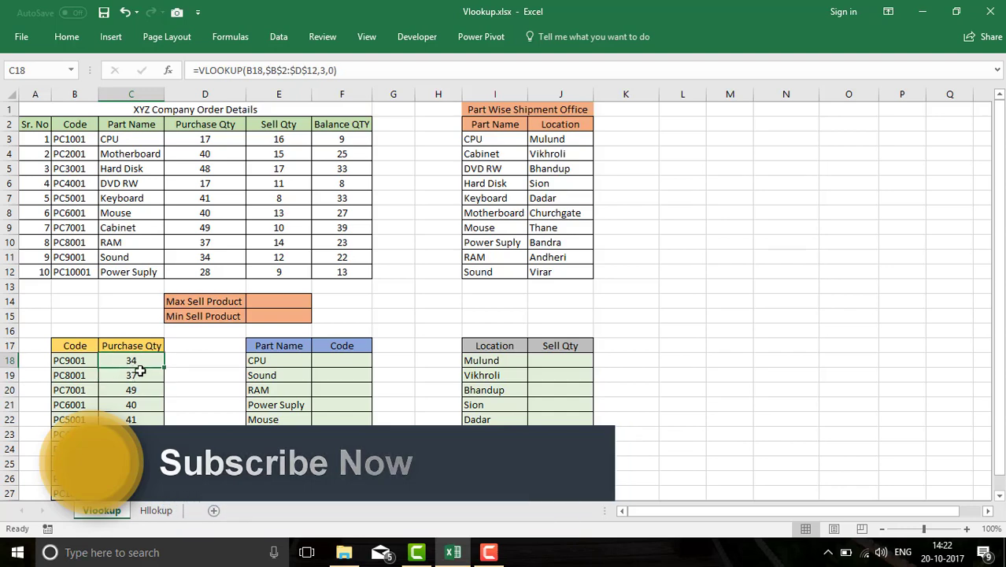
{"action": "double_click", "coordinate": [164, 367]}
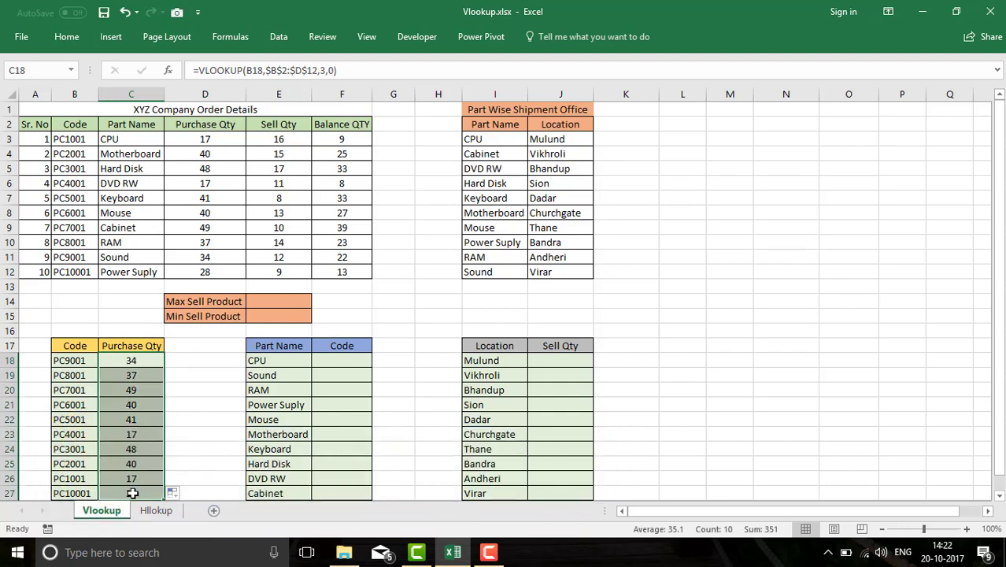
{"action": "left_click", "coordinate": [133, 360]}
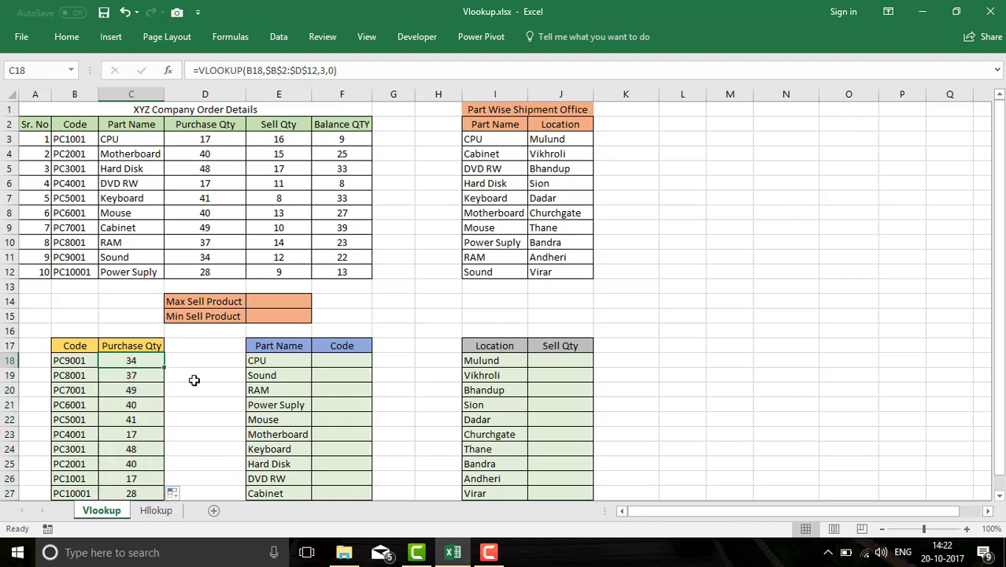
Enter =VLOOKUP(E18,$B$3:$C$12,1,0) in F18 beside CPU, which returns #N/A.
{"action": "left_click", "coordinate": [346, 361]}
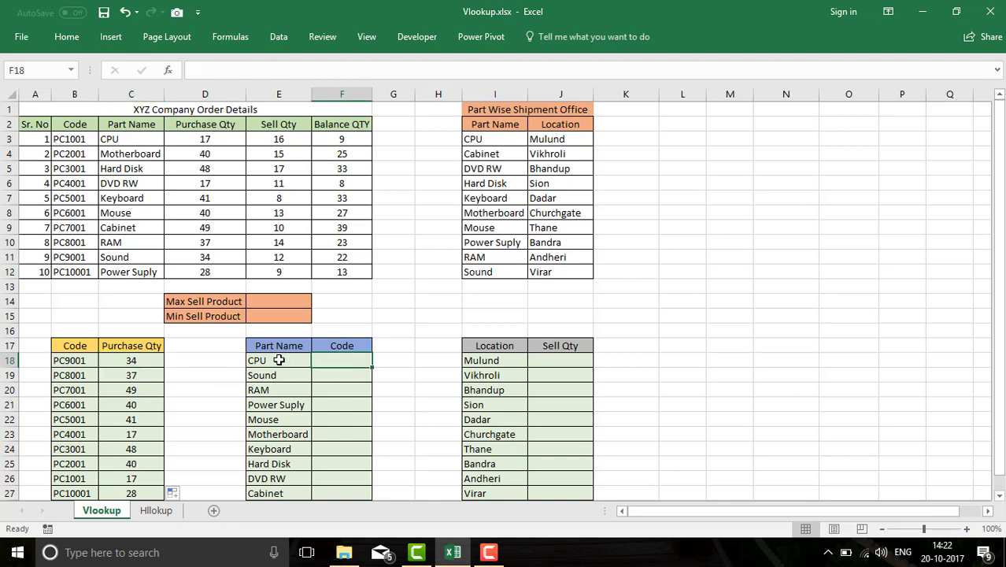
{"action": "left_click", "coordinate": [108, 360]}
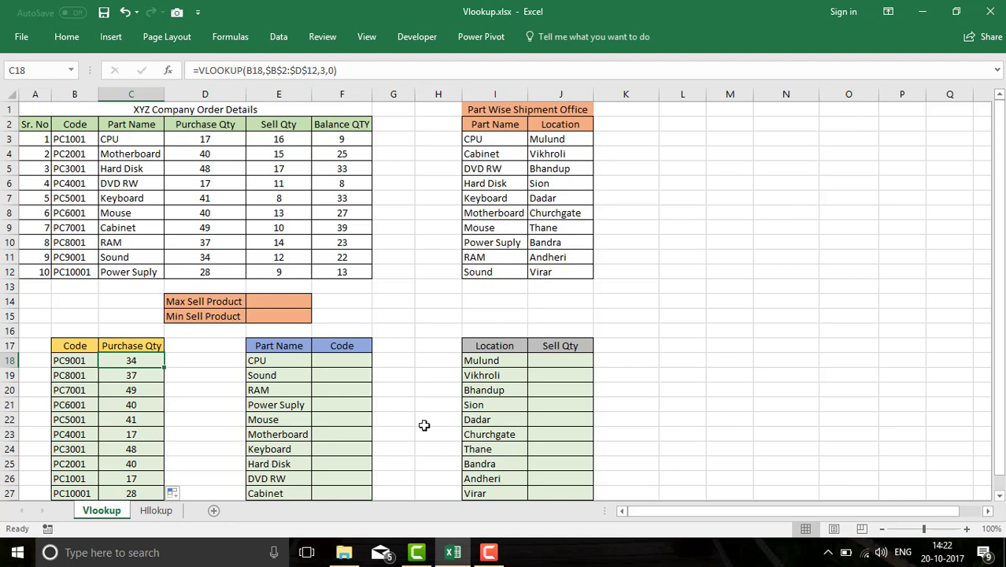
{"action": "left_click", "coordinate": [348, 357]}
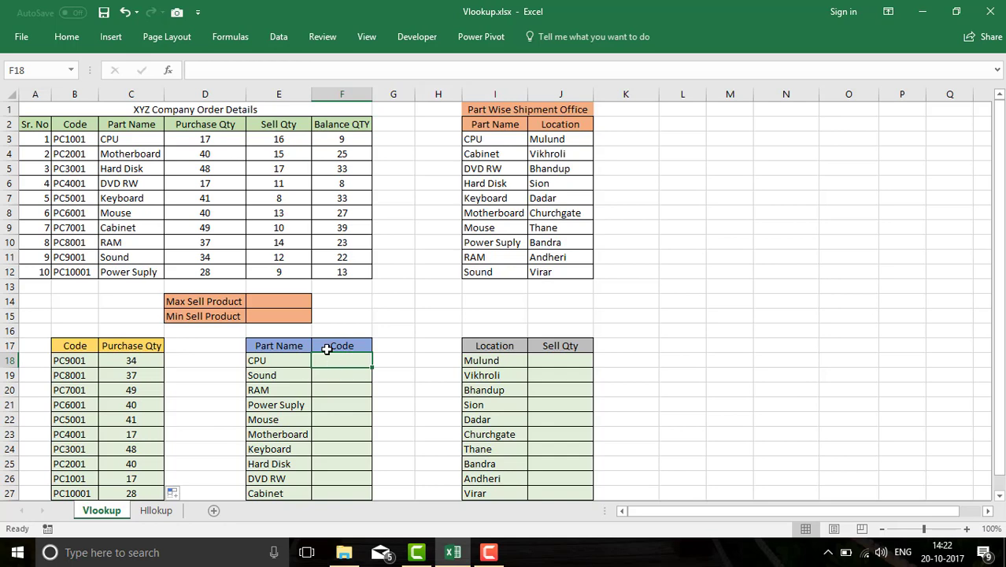
{"action": "type", "text": "="}
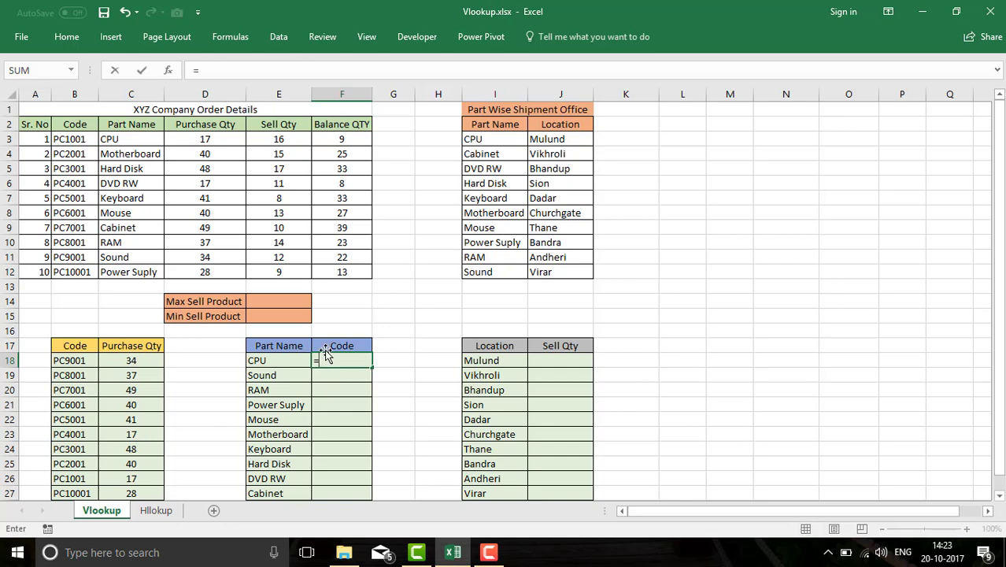
{"action": "type", "text": "vlo"}
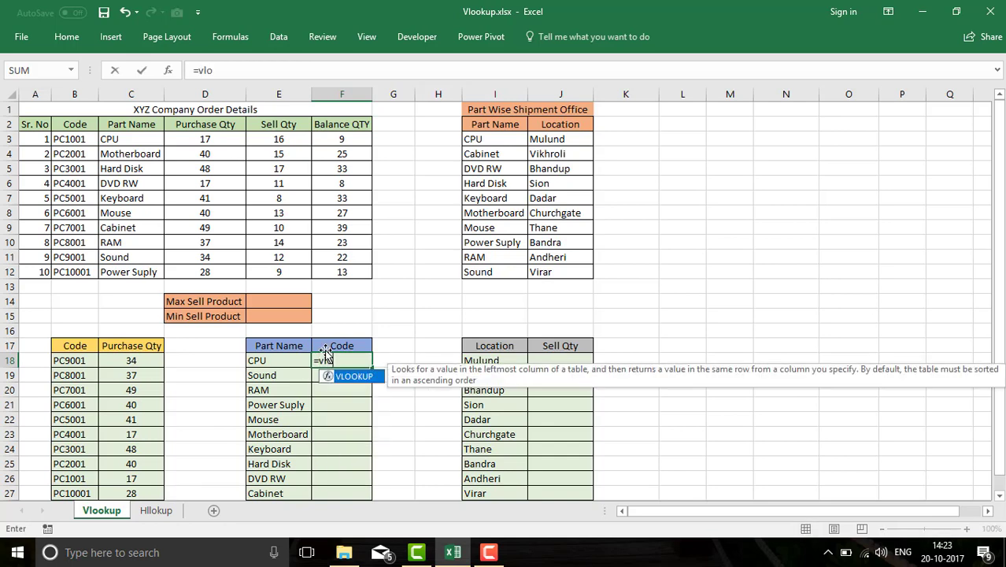
{"action": "key", "text": "Tab"}
{"action": "left_click", "coordinate": [289, 358]}
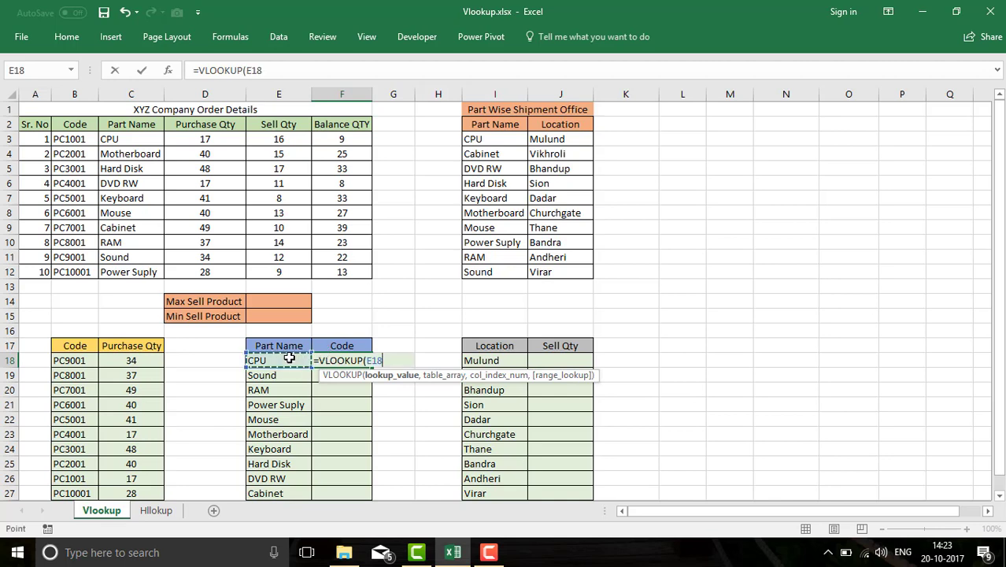
{"action": "type", "text": ","}
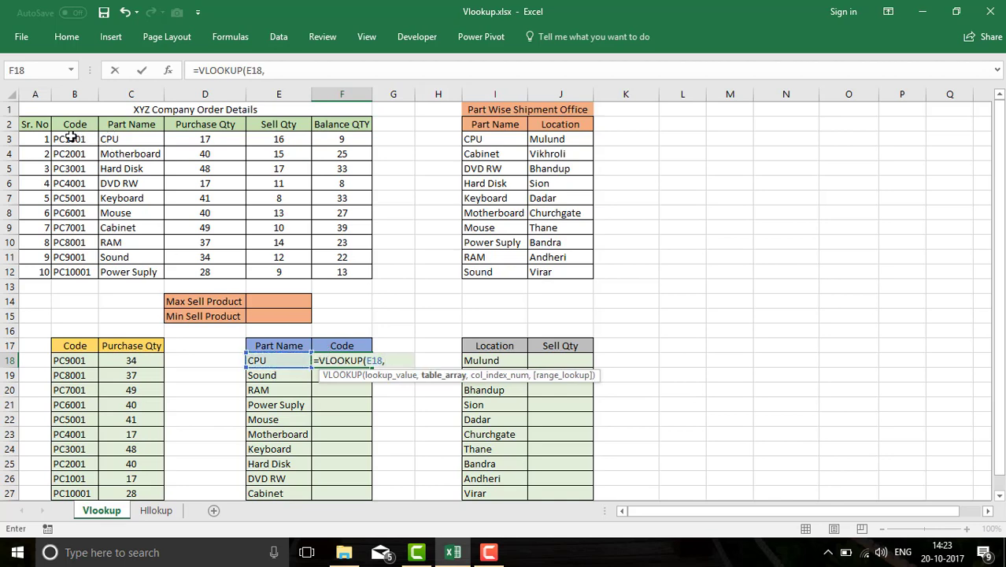
{"action": "left_click_drag", "start_coordinate": [71, 137], "coordinate": [135, 267]}
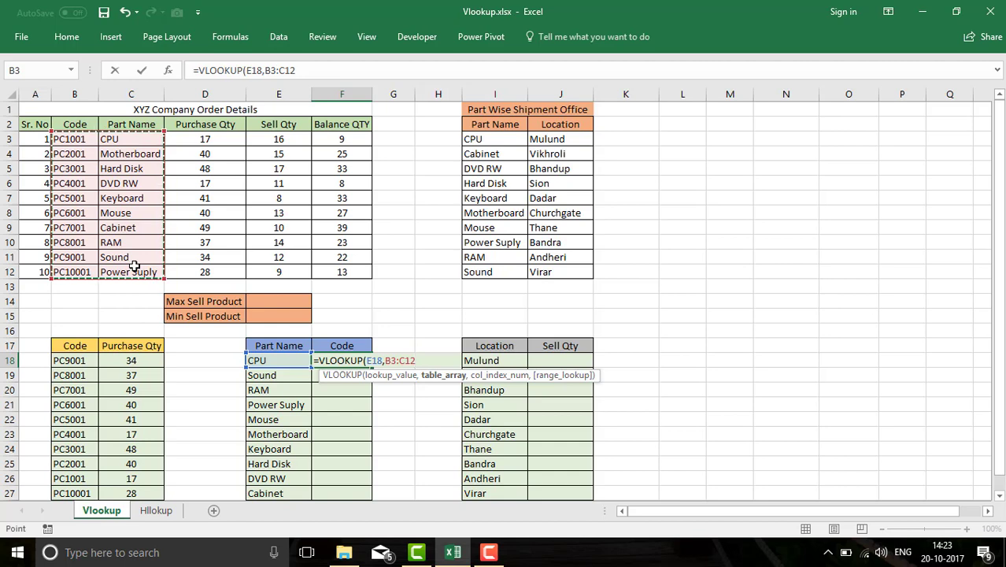
{"action": "key", "text": "F4"}
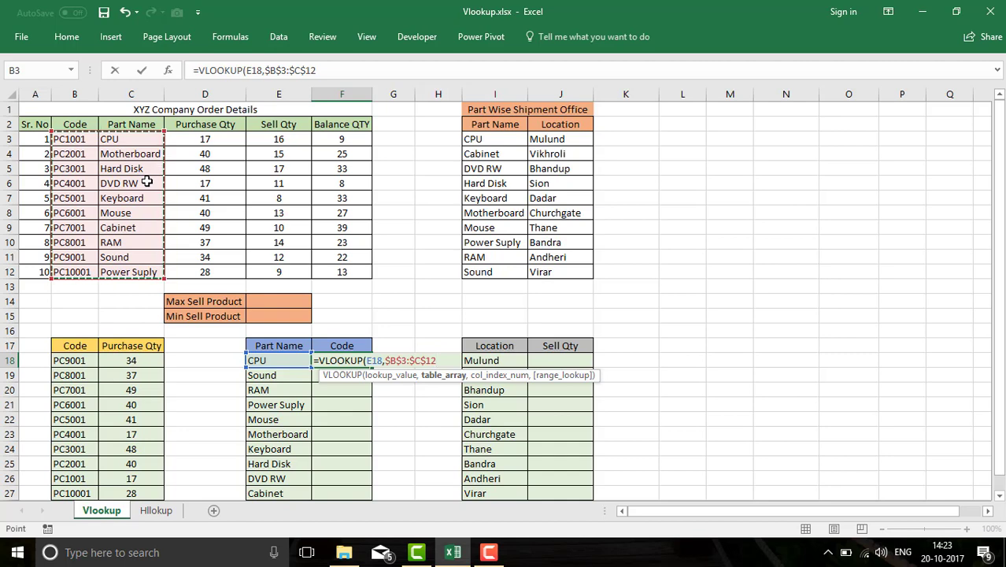
{"action": "type", "text": ","}
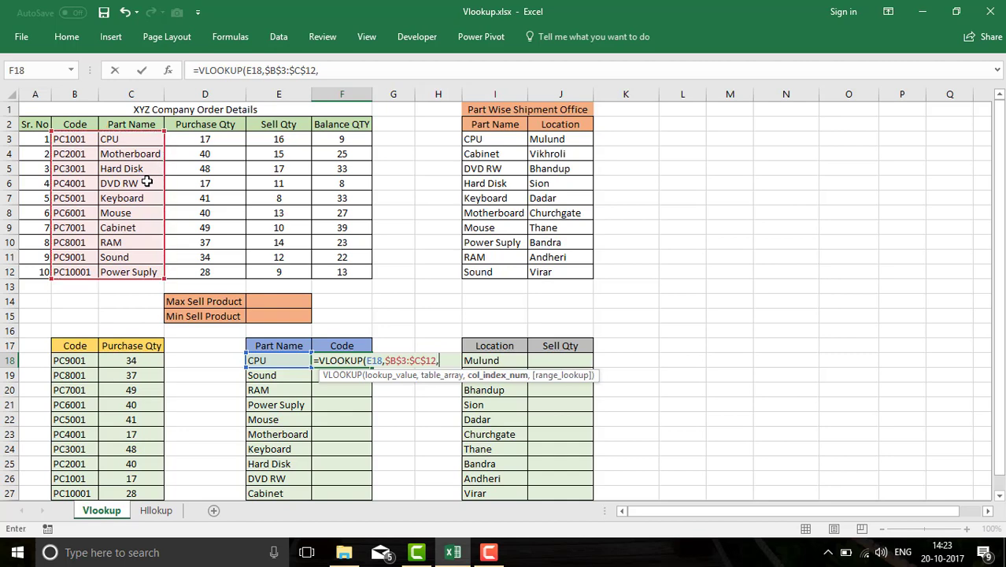
{"action": "type", "text": "1,"}
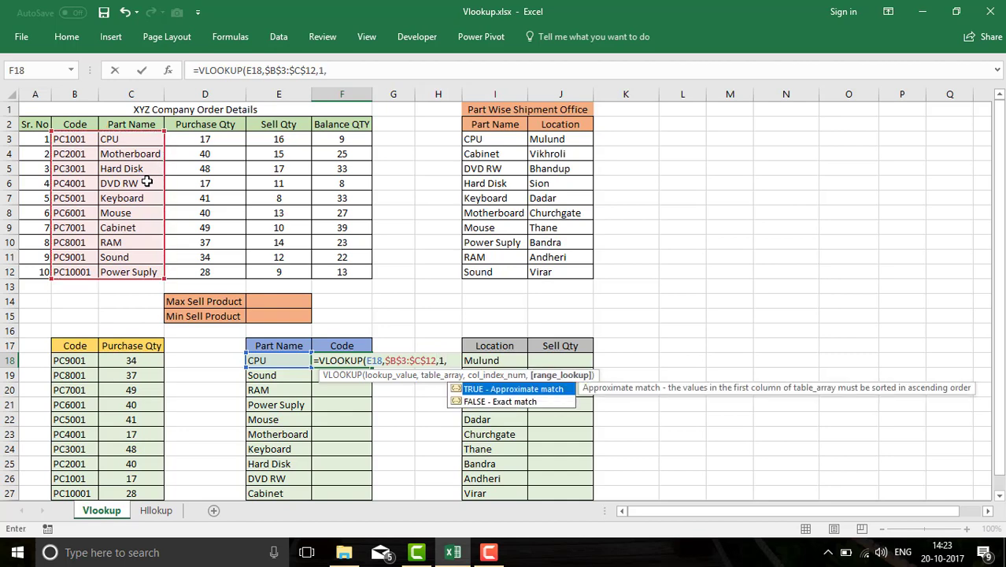
{"action": "type", "text": "0)"}
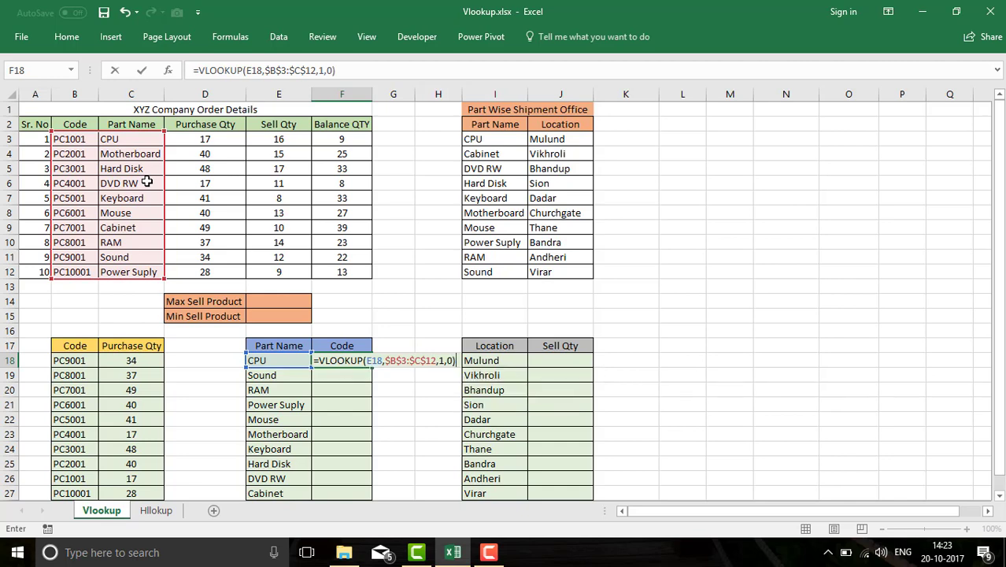
{"action": "key", "text": "Return"}
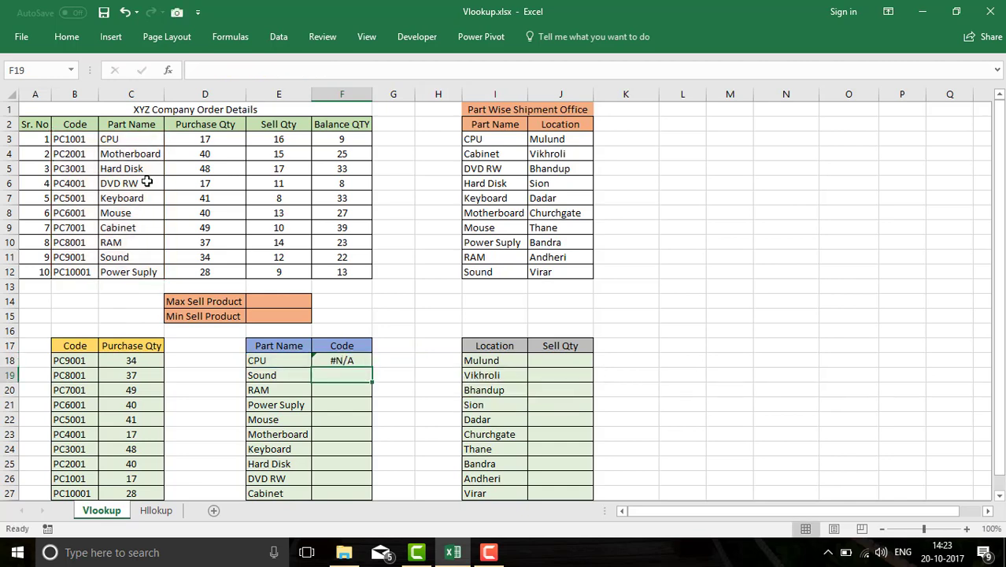
Delete the #N/A VLOOKUP formula from F18.
{"action": "left_click", "coordinate": [314, 361]}
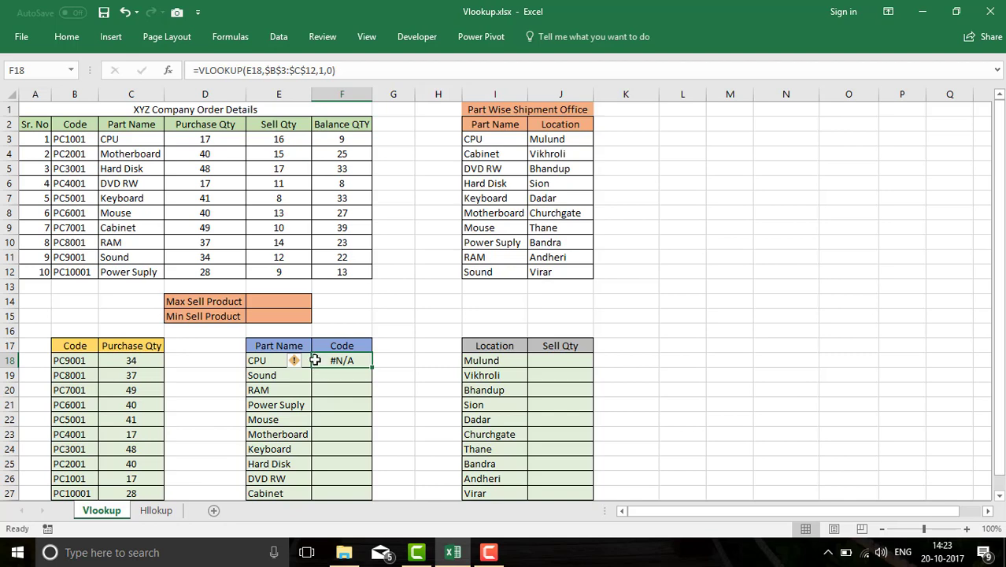
{"action": "key", "text": "Delete"}
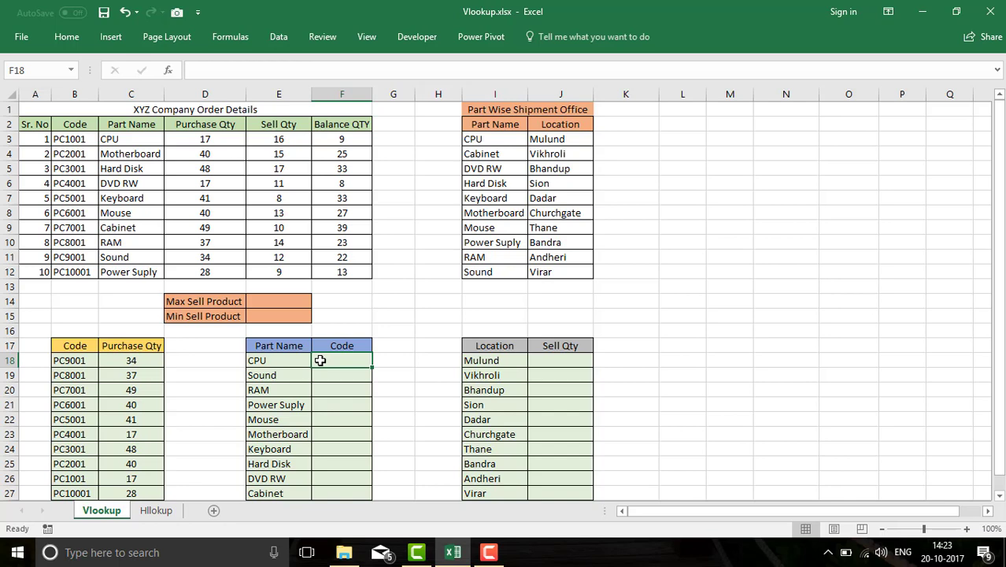
Start F18 as =VLOOKUP(E18,CHOOSE( with CPU as the lookup value.
{"action": "type", "text": "="}
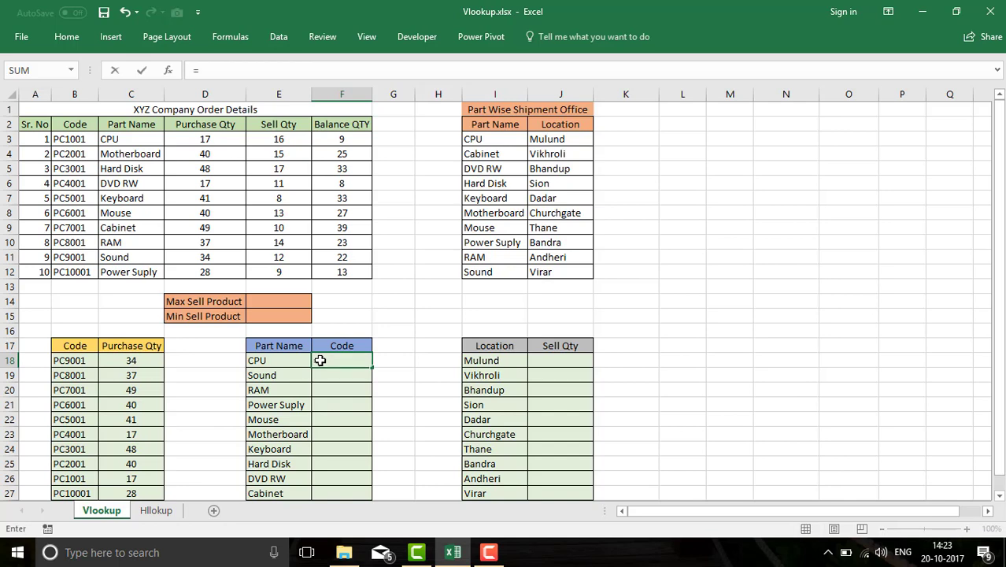
{"action": "type", "text": "vlo"}
{"action": "key", "text": "Tab"}
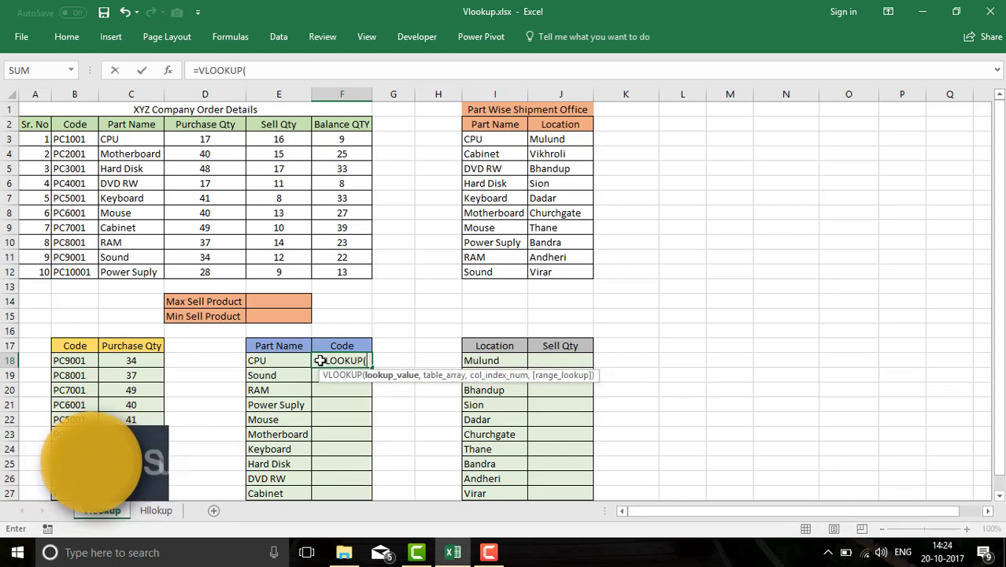
{"action": "left_click", "coordinate": [296, 363]}
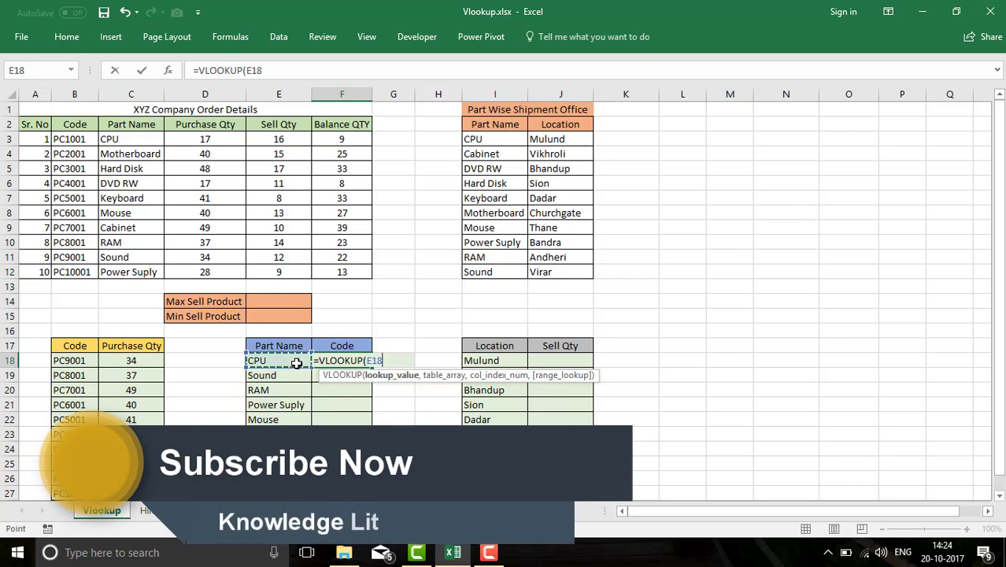
{"action": "type", "text": ","}
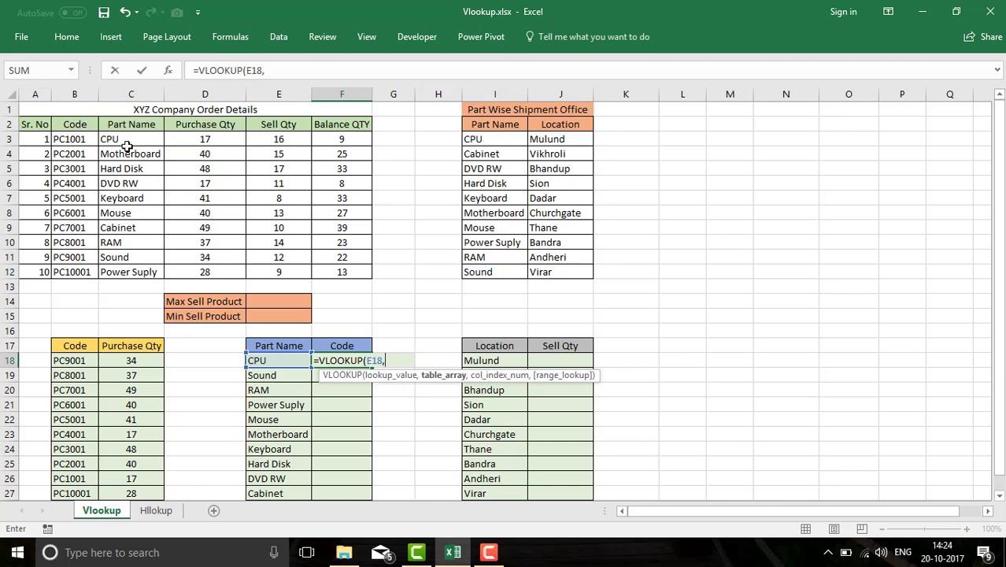
{"action": "type", "text": "ch"}
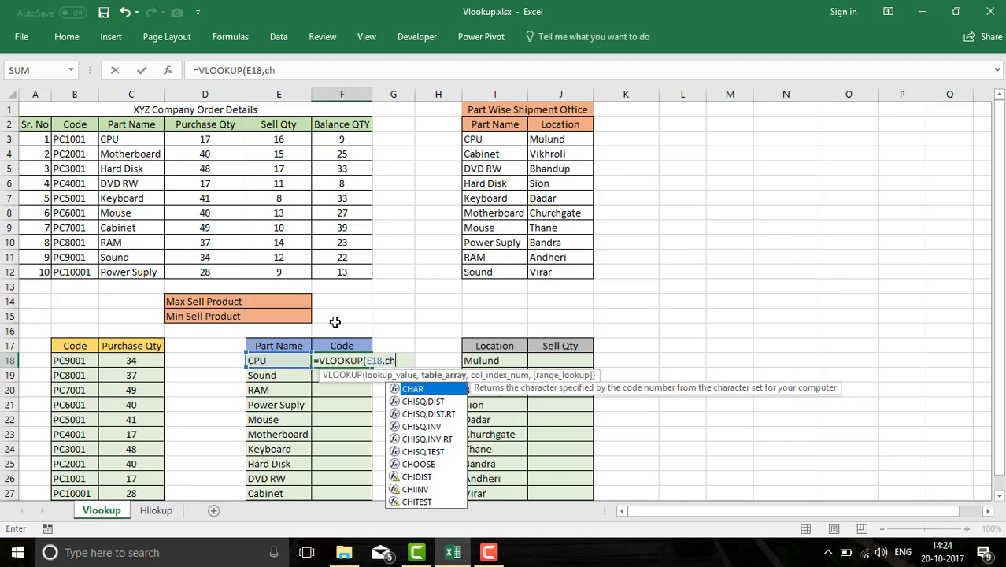
{"action": "type", "text": "ose"}
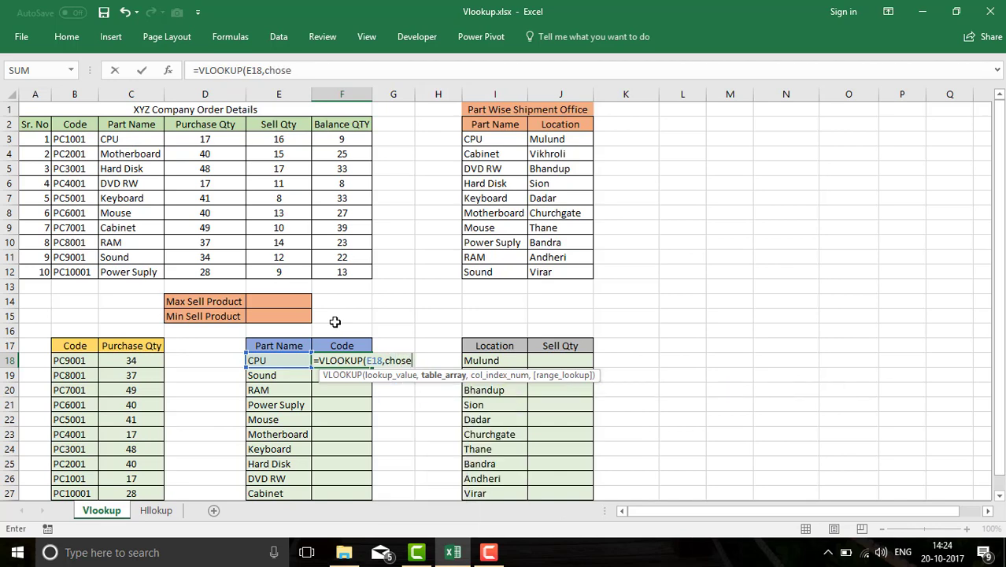
{"action": "key", "text": "BackSpace"}
{"action": "key", "text": "BackSpace"}
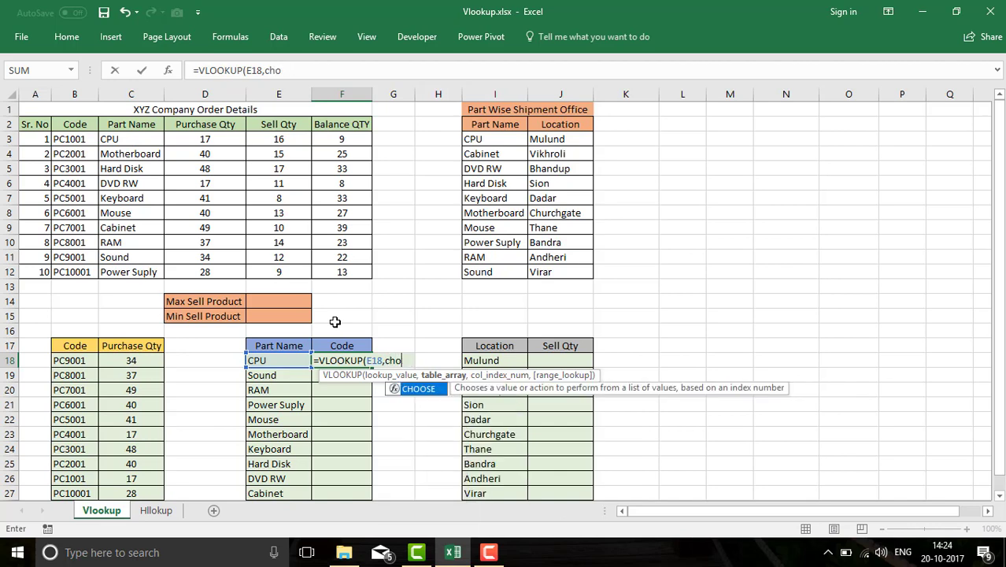
{"action": "key", "text": "Tab"}
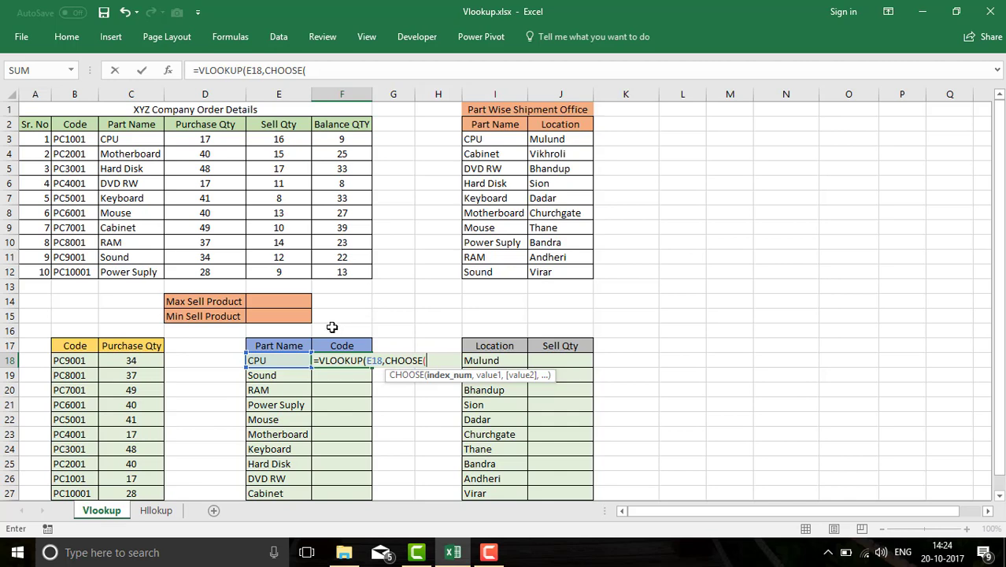
Complete F18 as =VLOOKUP(E18,CHOOSE({1,2},$C$2:$C$12,$B$2:$B$12),2,0), returning PC1001.
{"action": "type", "text": "{"}
{"action": "type", "text": "1,"}
{"action": "type", "text": "2}"}
{"action": "type", "text": ","}
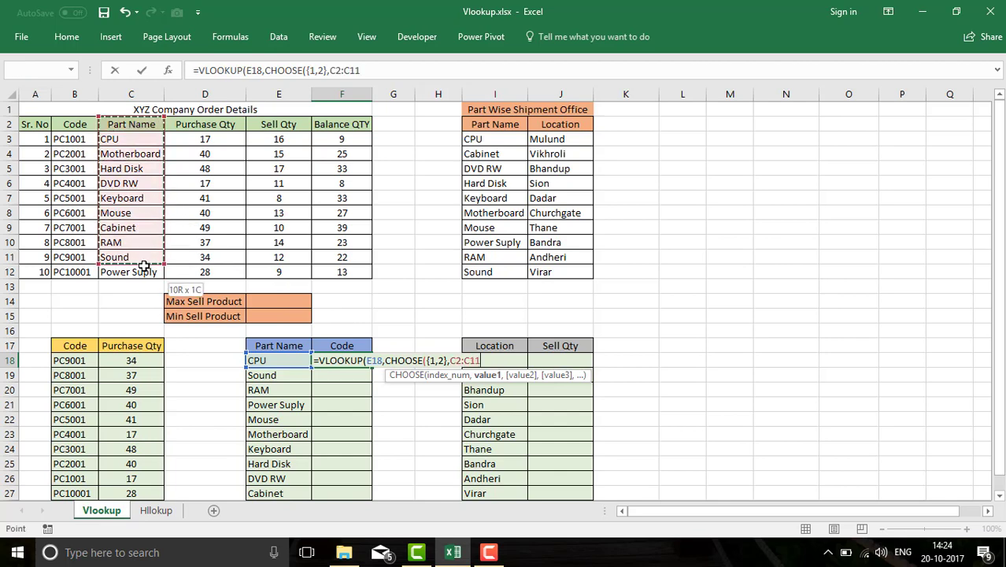
{"action": "left_click_drag", "start_coordinate": [134, 116], "coordinate": [144, 267]}
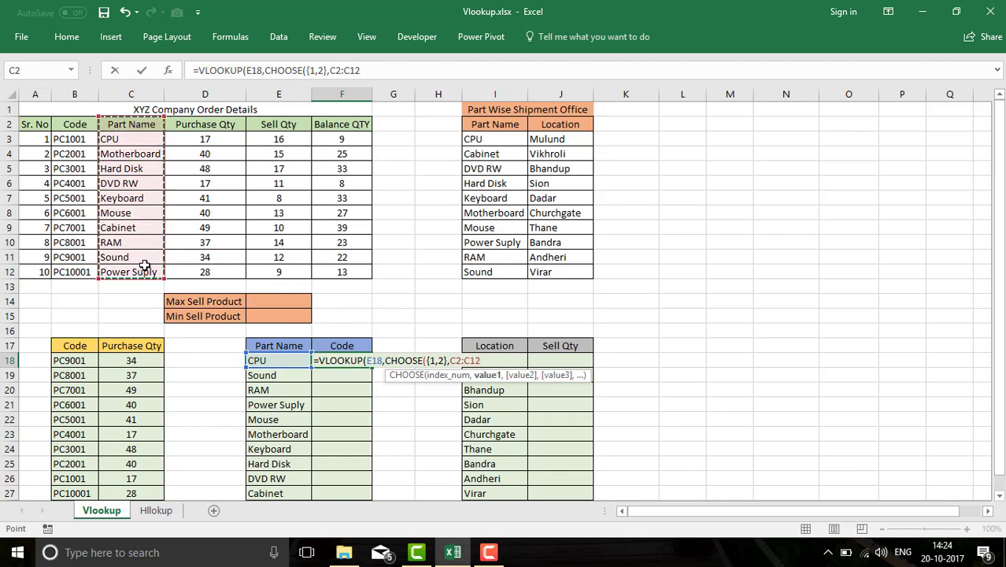
{"action": "key", "text": "F4"}
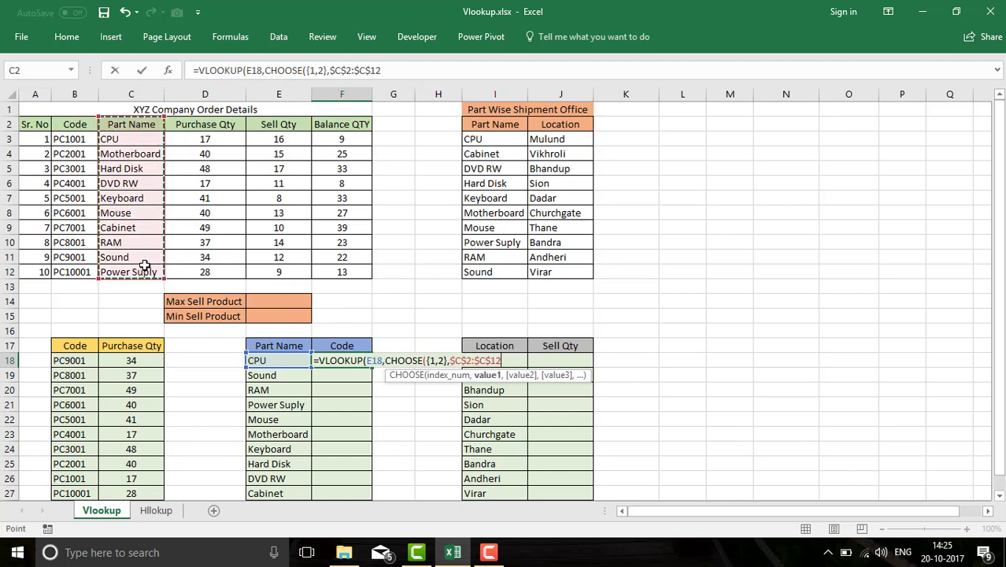
{"action": "type", "text": ","}
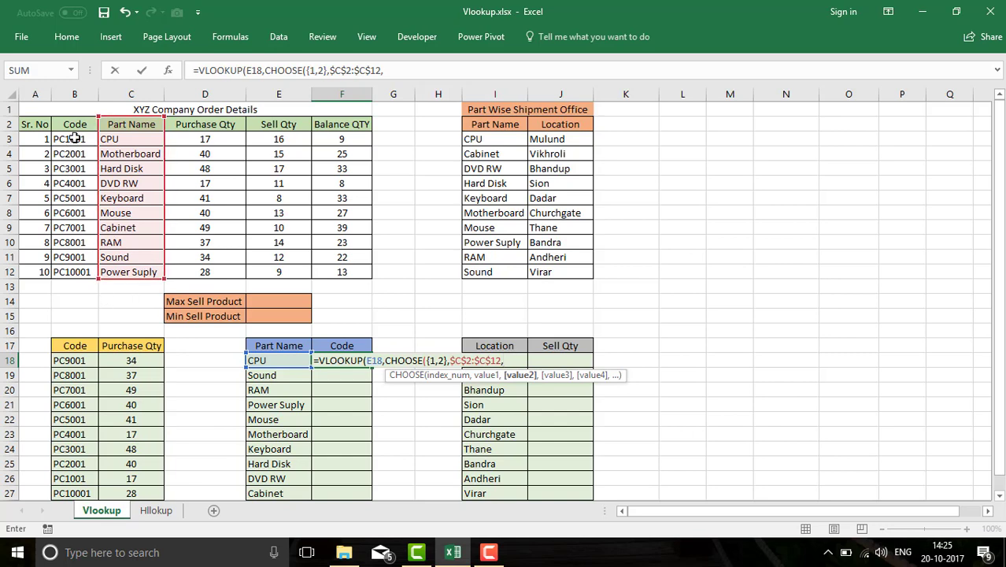
{"action": "left_click_drag", "start_coordinate": [75, 126], "coordinate": [90, 269]}
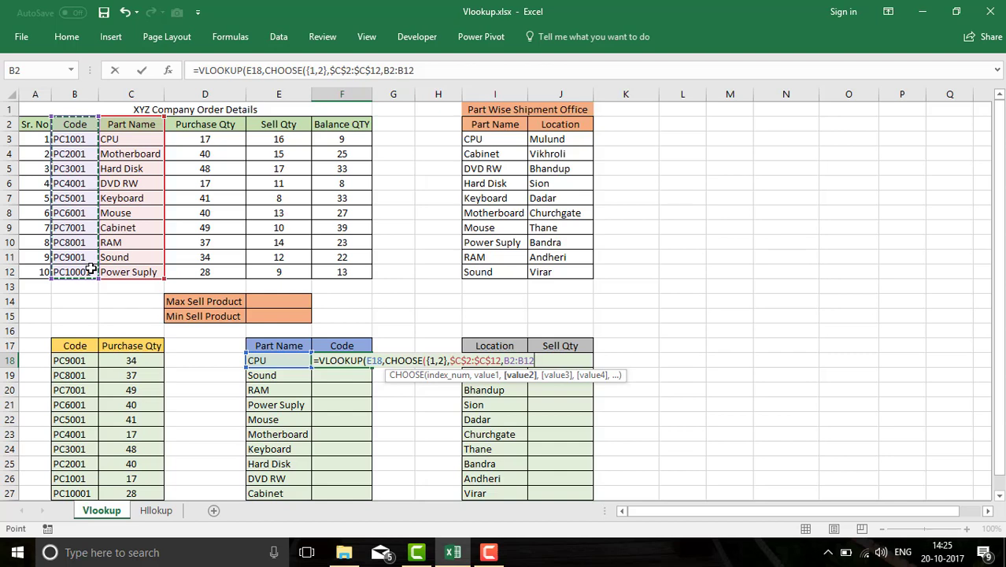
{"action": "key", "text": "F4"}
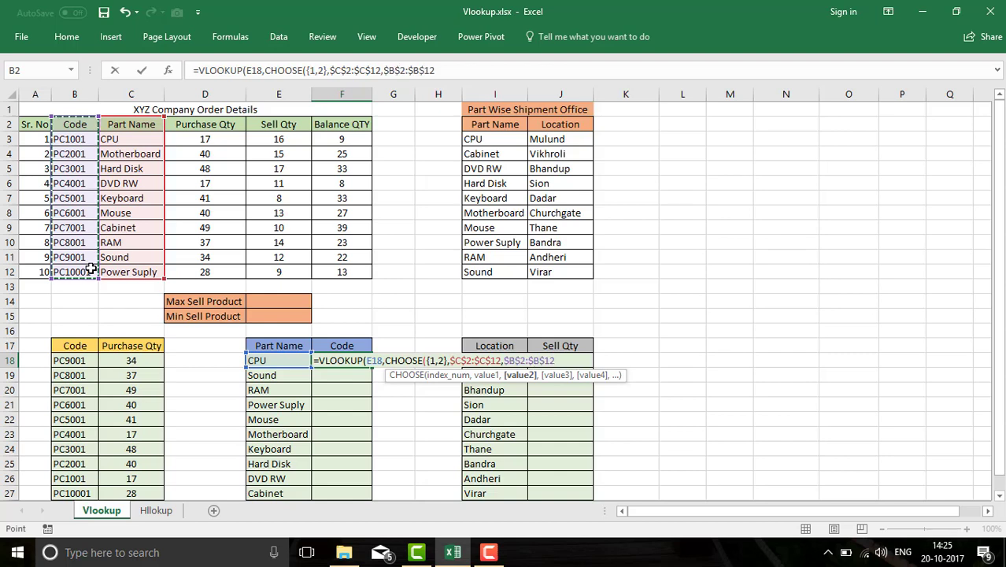
{"action": "type", "text": ")"}
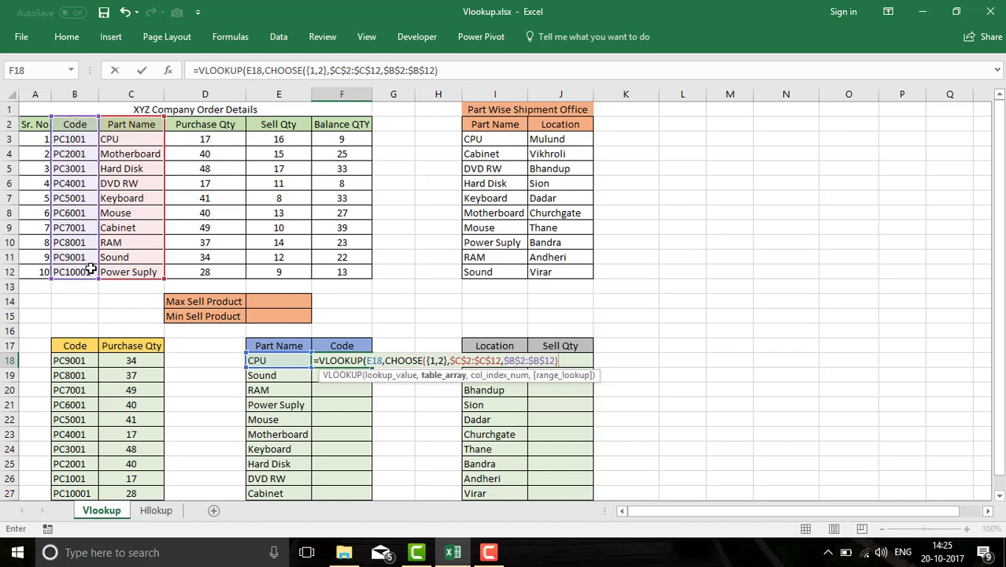
{"action": "type", "text": ","}
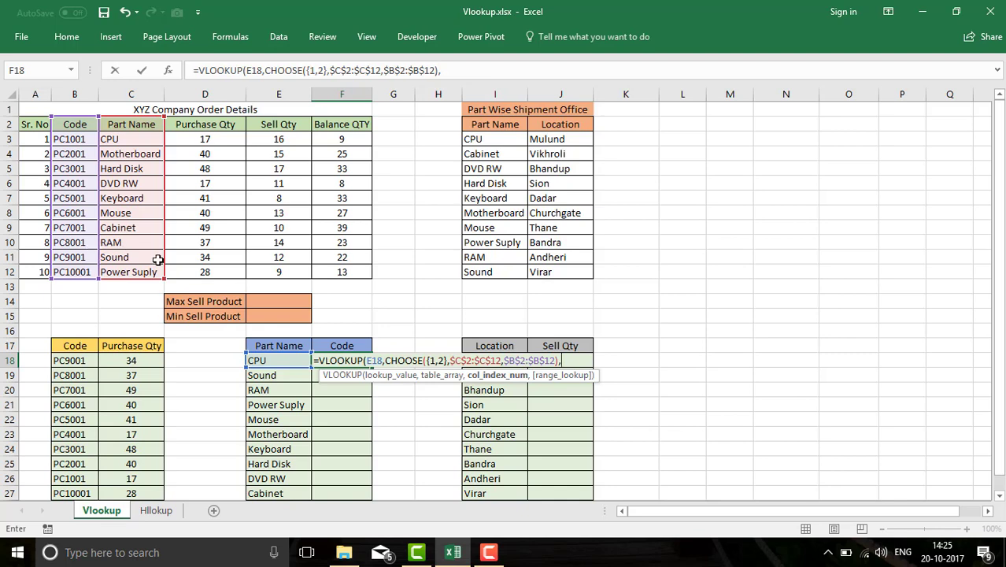
{"action": "type", "text": "2"}
{"action": "type", "text": ","}
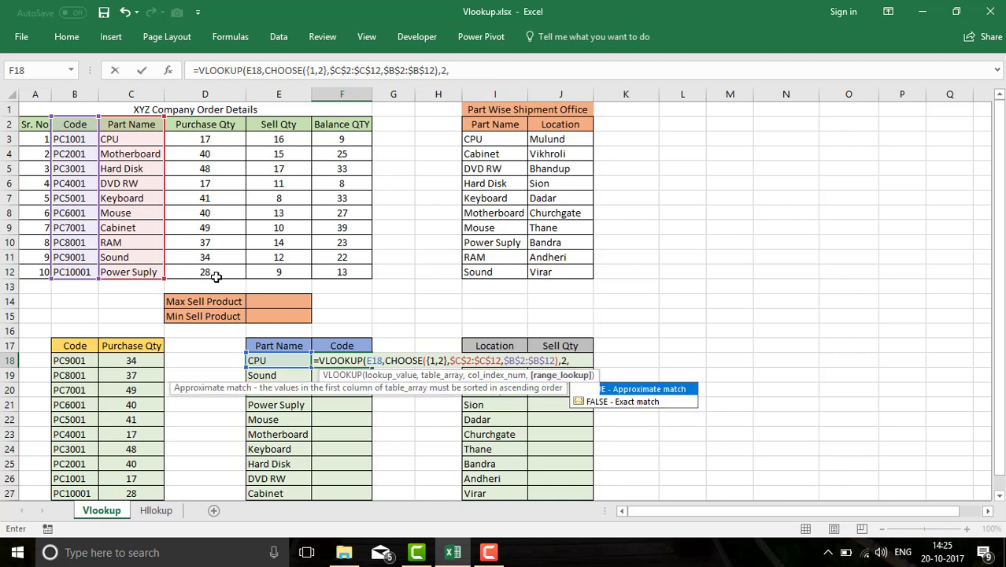
{"action": "type", "text": "0)"}
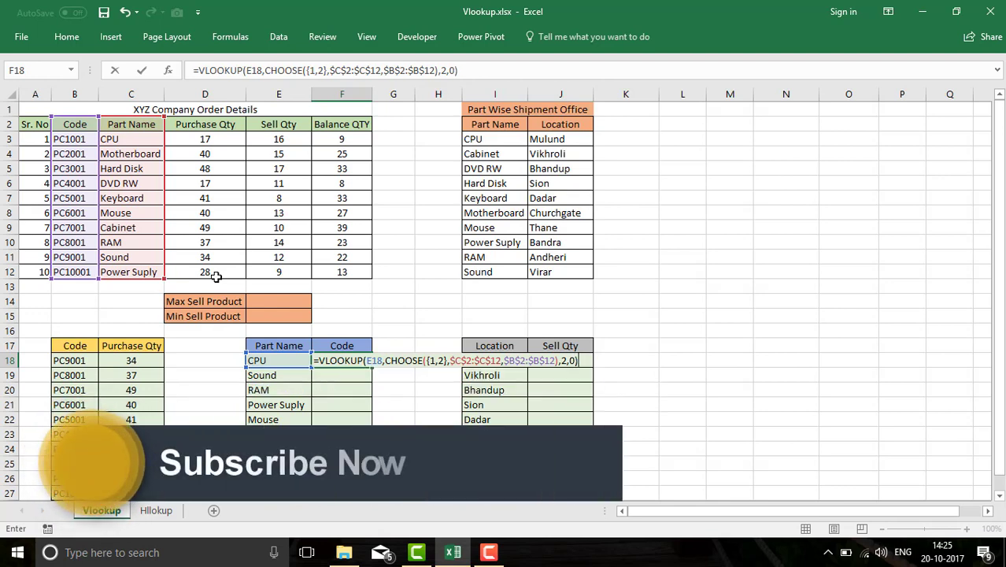
{"action": "key", "text": "Return"}
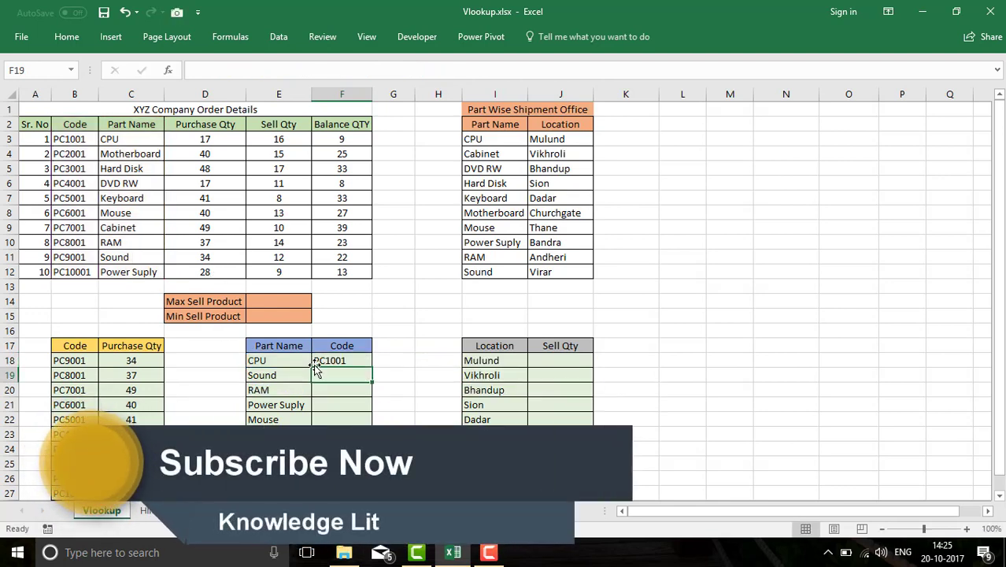
Fill the F18 reverse lookup down to F27, giving codes like PC9001 and PC8001.
{"action": "left_click", "coordinate": [325, 359]}
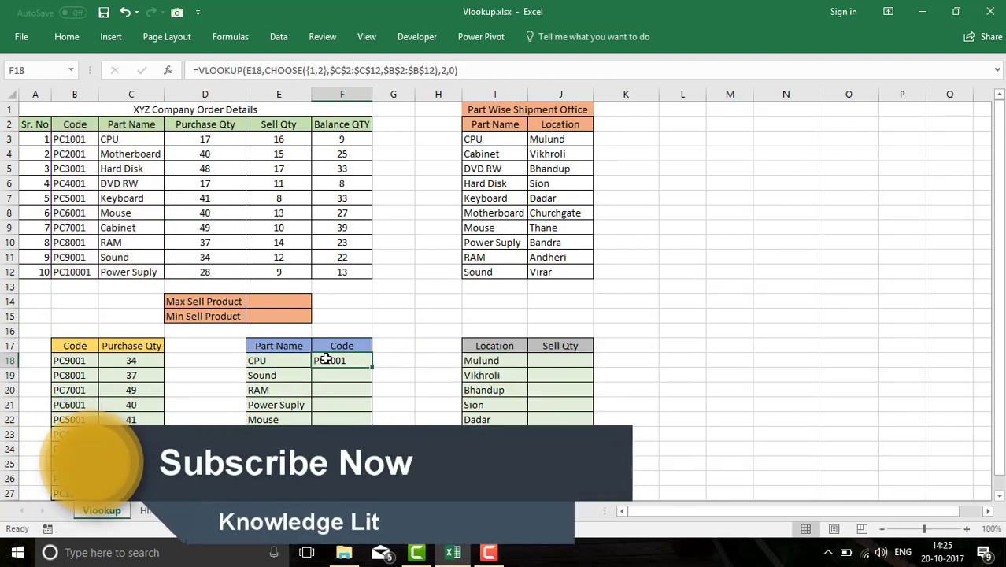
{"action": "double_click", "coordinate": [367, 367]}
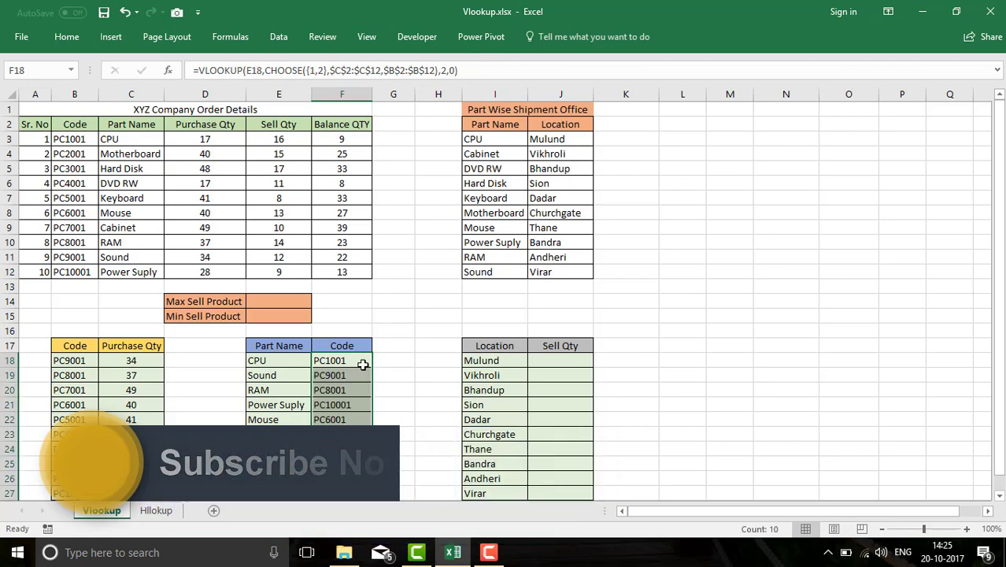